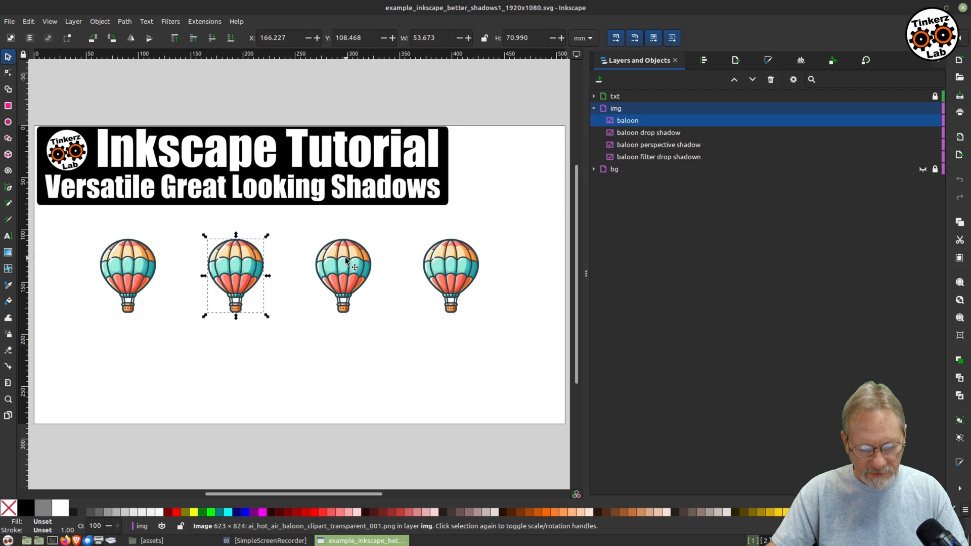
Select the first balloon, open the Drop Shadow filter for it and turn on live preview.
{"action": "left_click", "coordinate": [439, 267]}
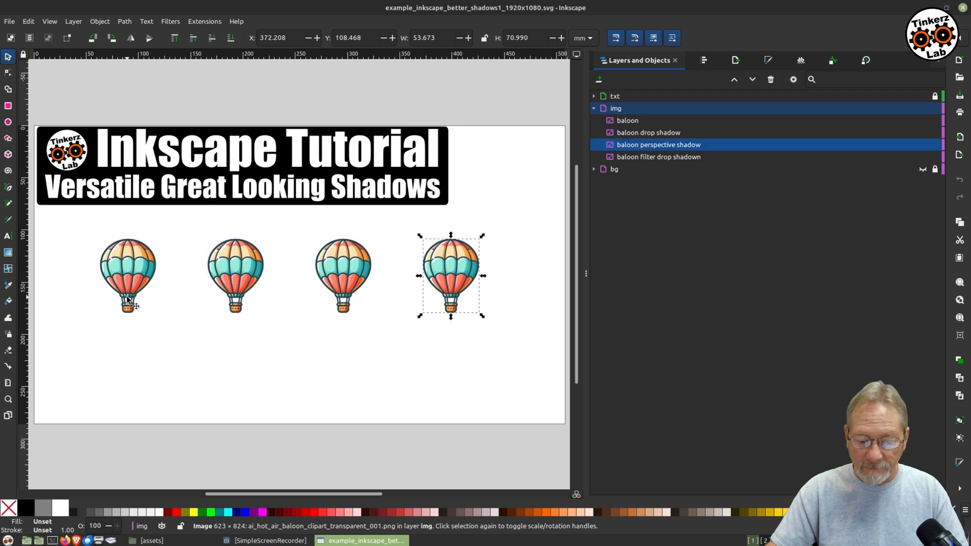
{"action": "left_click", "coordinate": [156, 320]}
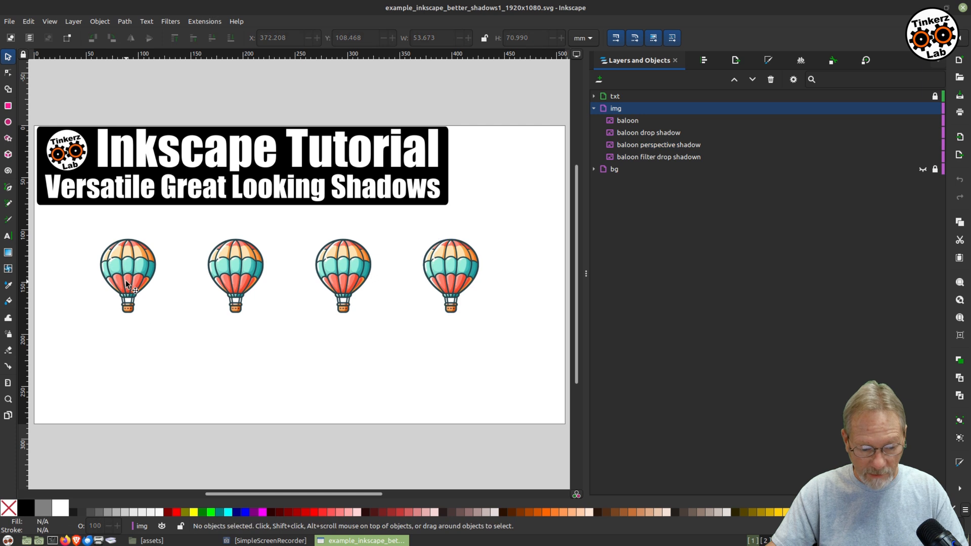
{"action": "left_click", "coordinate": [126, 284]}
{"action": "mouse_move", "coordinate": [126, 282]}
{"action": "left_mouse_down"}
{"action": "mouse_move", "coordinate": [130, 438]}
{"action": "mouse_move", "coordinate": [112, 278]}
{"action": "mouse_move", "coordinate": [120, 284]}
{"action": "left_mouse_up"}
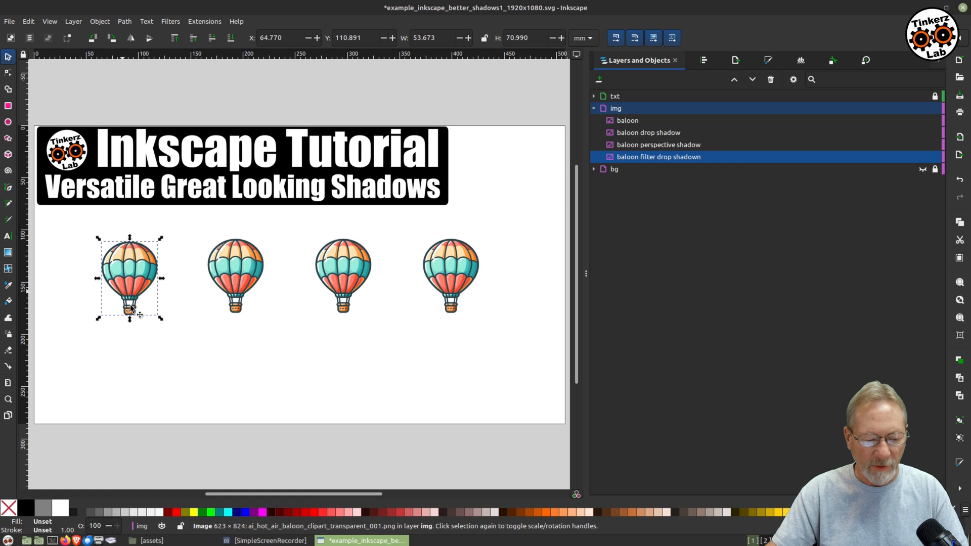
{"action": "left_click", "coordinate": [284, 360]}
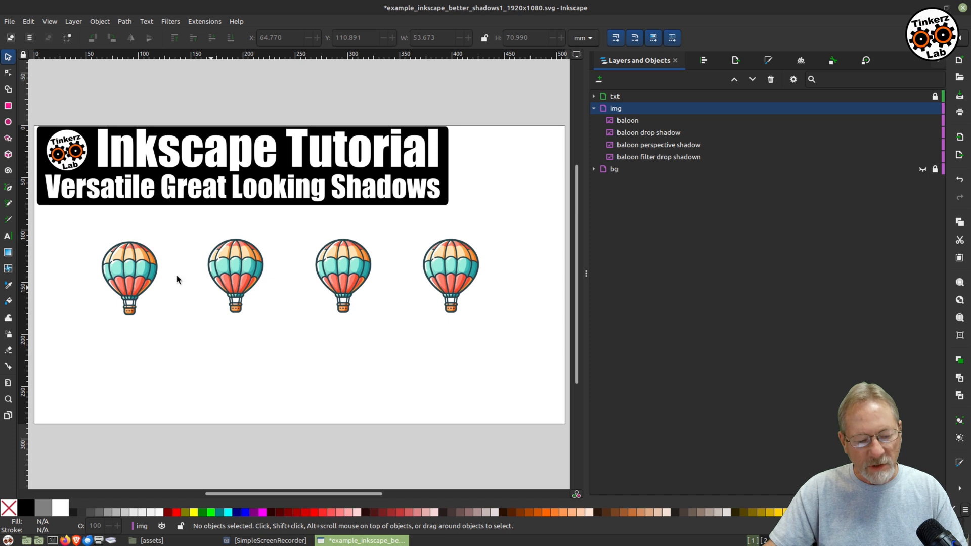
{"action": "left_click", "coordinate": [137, 269]}
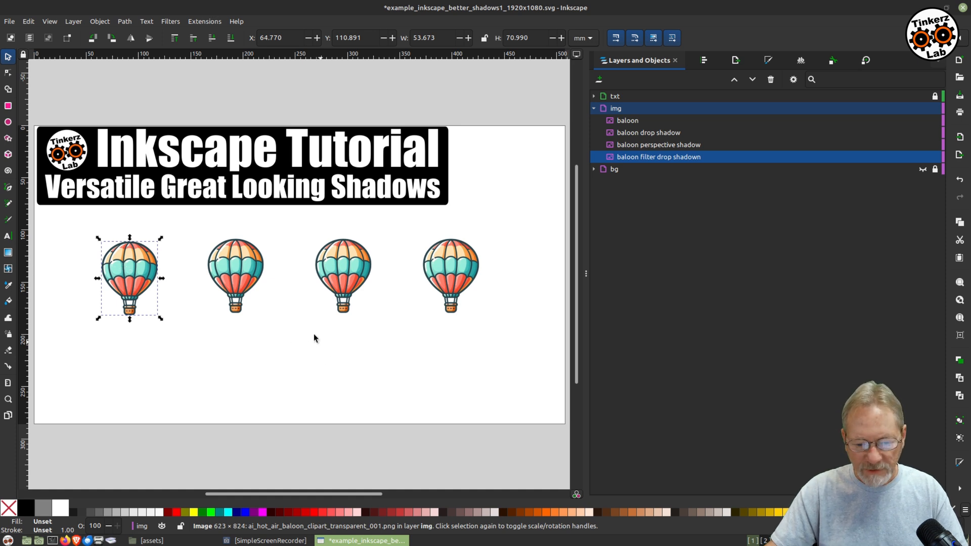
{"action": "left_click", "coordinate": [168, 22]}
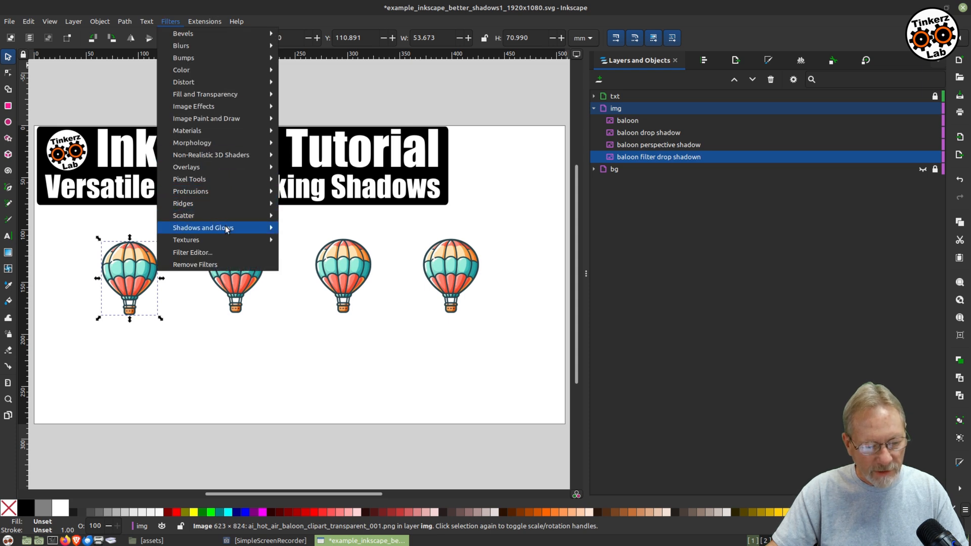
{"action": "mouse_move", "coordinate": [225, 226]}
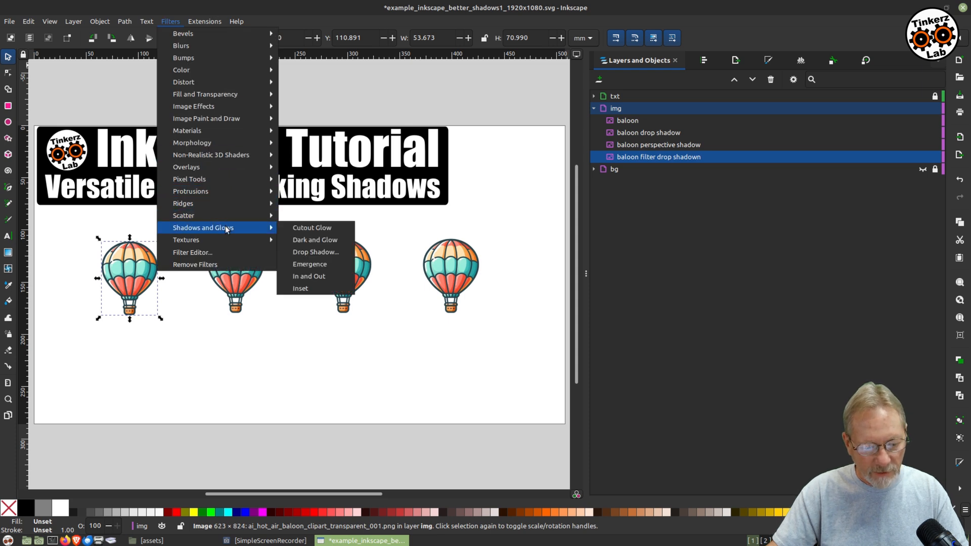
{"action": "left_click", "coordinate": [310, 251]}
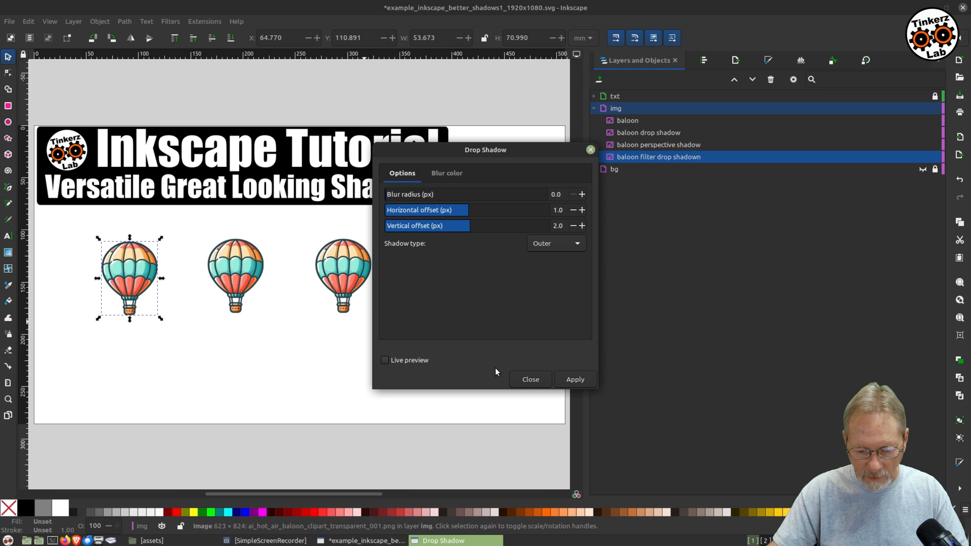
{"action": "left_click", "coordinate": [384, 360]}
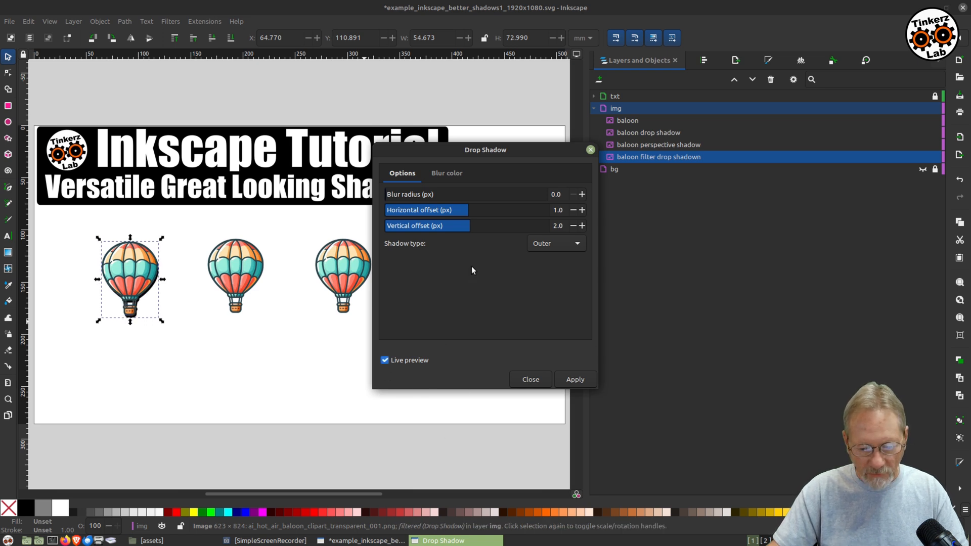
Set the drop shadow's blur color alpha to 60.
{"action": "left_click", "coordinate": [447, 174]}
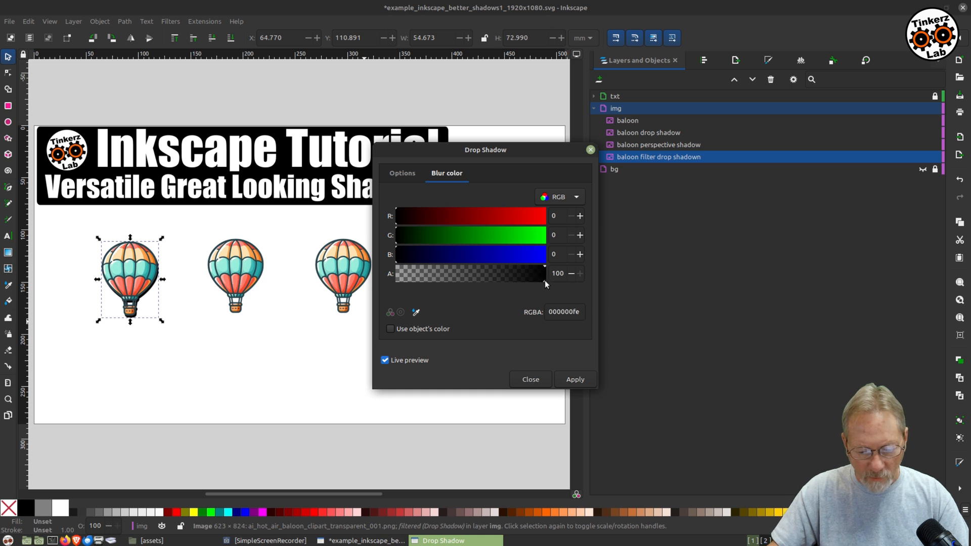
{"action": "double_click", "coordinate": [557, 273]}
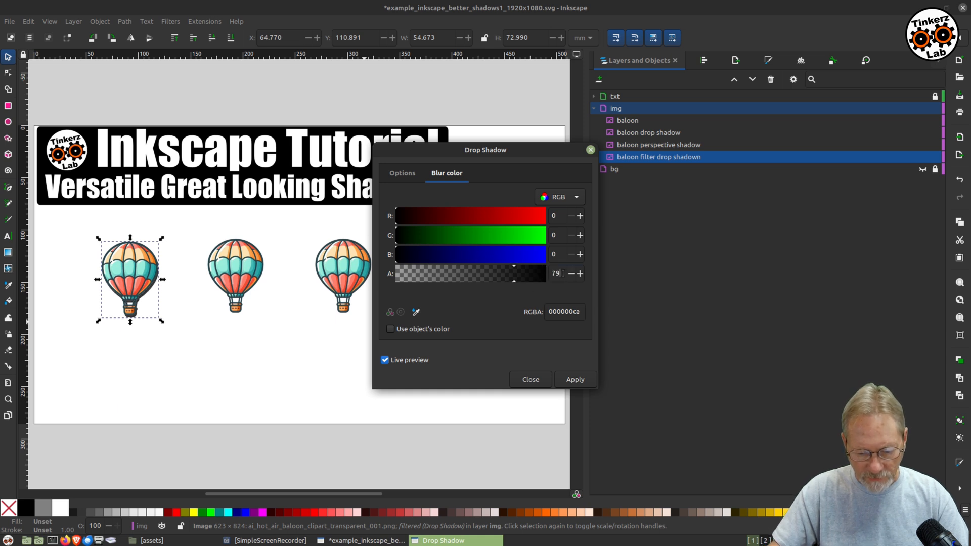
{"action": "type", "text": "65"}
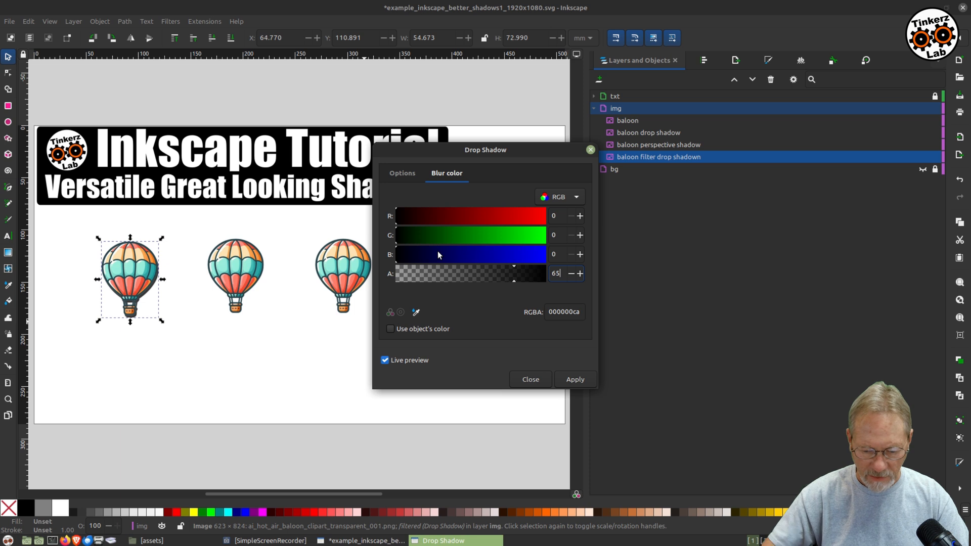
{"action": "key", "text": "Return"}
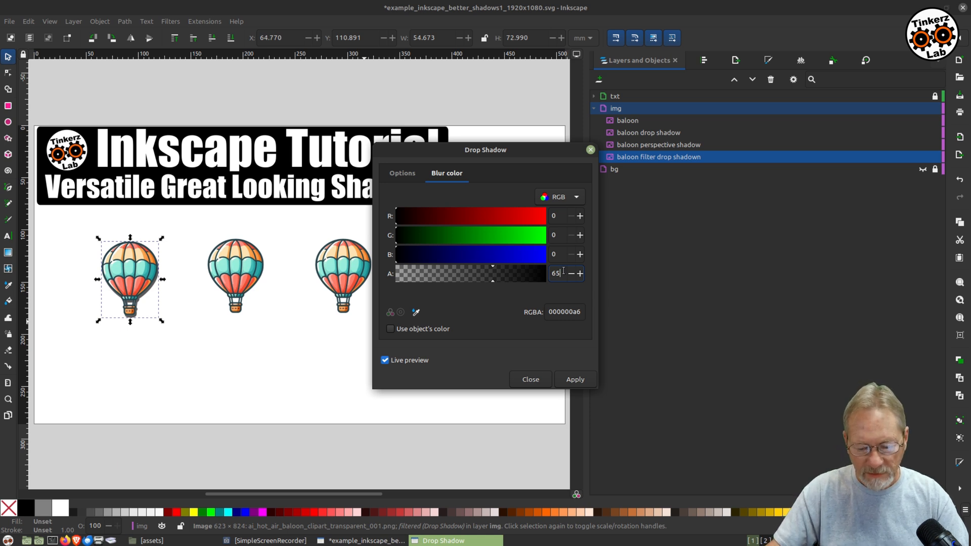
{"action": "key", "text": "BackSpace"}
{"action": "type", "text": "0"}
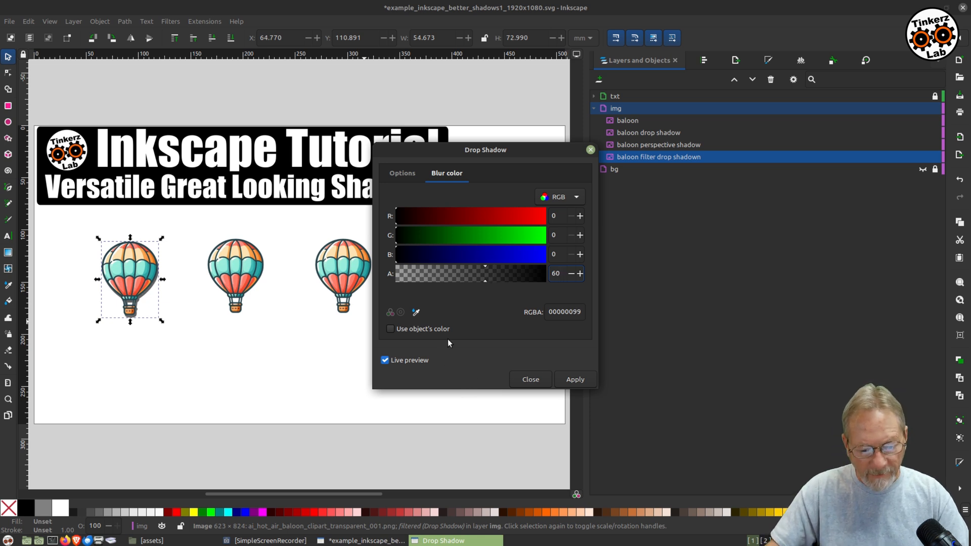
Set the shadow's blur radius to 2.0 px.
{"action": "left_click", "coordinate": [390, 175]}
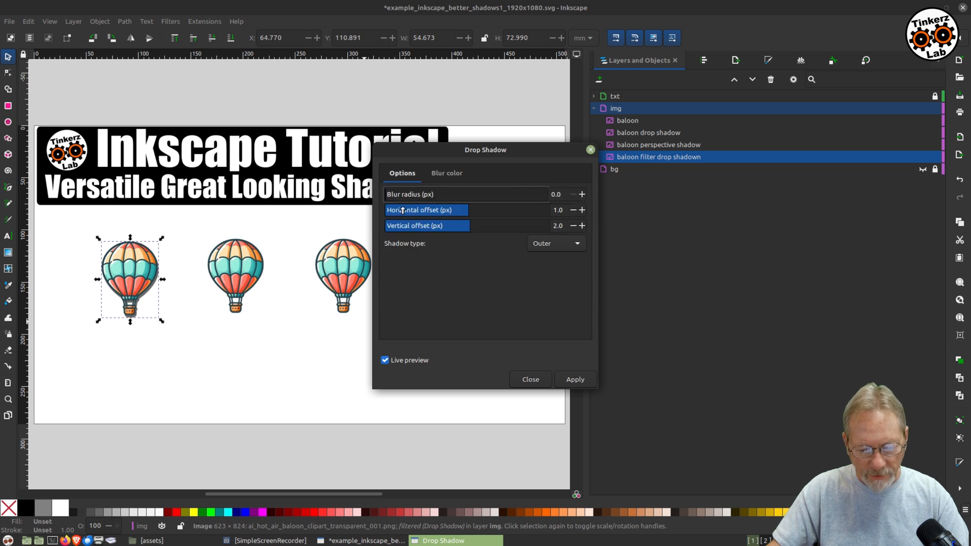
{"action": "mouse_move", "coordinate": [387, 198]}
{"action": "left_mouse_down"}
{"action": "mouse_move", "coordinate": [396, 200]}
{"action": "mouse_move", "coordinate": [387, 202]}
{"action": "left_mouse_up"}
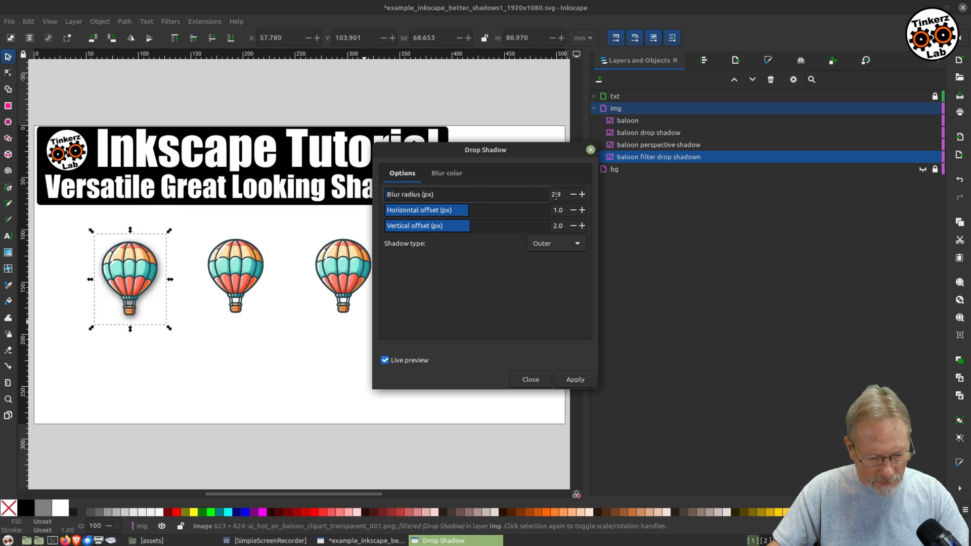
{"action": "left_click", "coordinate": [573, 195]}
{"action": "left_click", "coordinate": [573, 194]}
{"action": "left_click", "coordinate": [573, 194]}
{"action": "left_click", "coordinate": [572, 195]}
{"action": "left_click", "coordinate": [571, 195]}
{"action": "left_click", "coordinate": [572, 195]}
{"action": "left_click", "coordinate": [572, 195]}
{"action": "left_click", "coordinate": [572, 195]}
{"action": "left_click", "coordinate": [572, 194]}
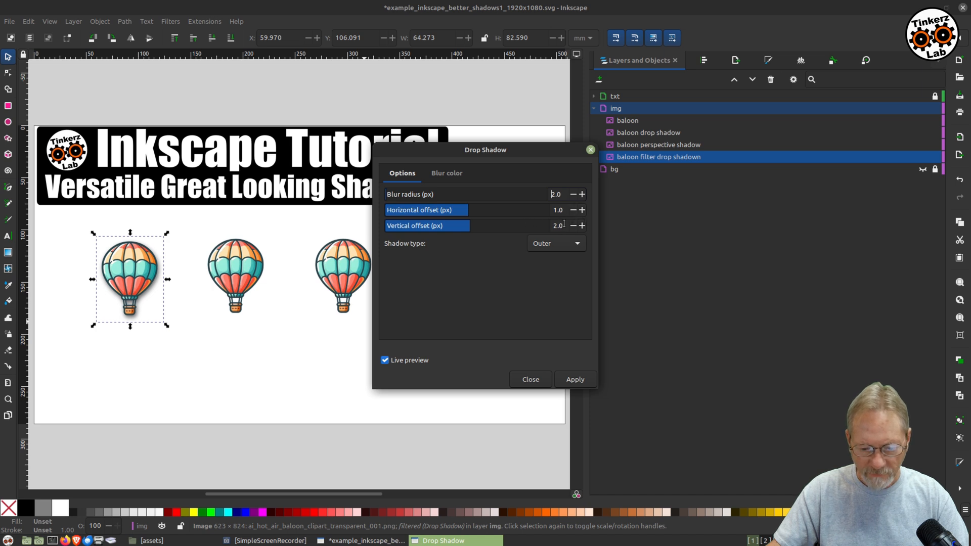
Set the horizontal offset to 1.5 px, then apply the drop shadow and close the dialog.
{"action": "left_click", "coordinate": [581, 210]}
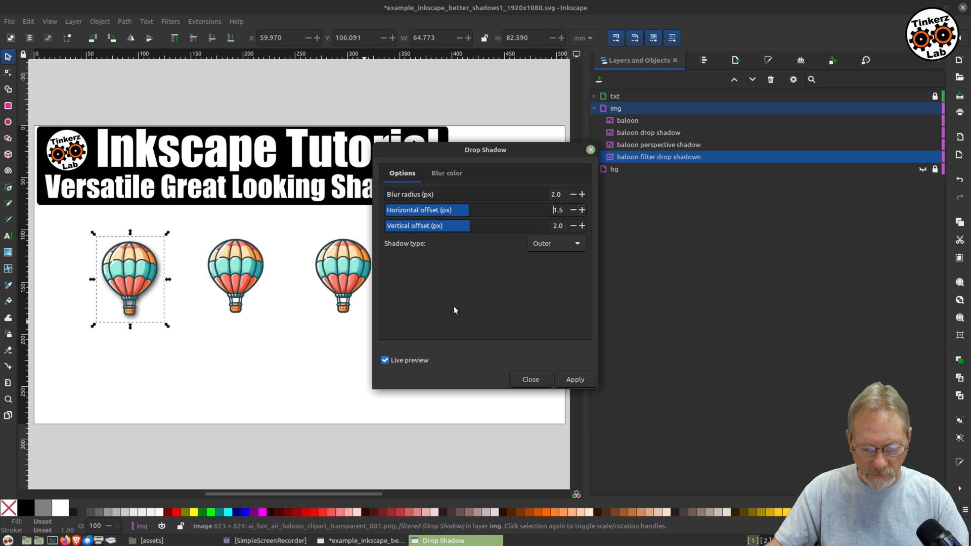
{"action": "left_click", "coordinate": [575, 380]}
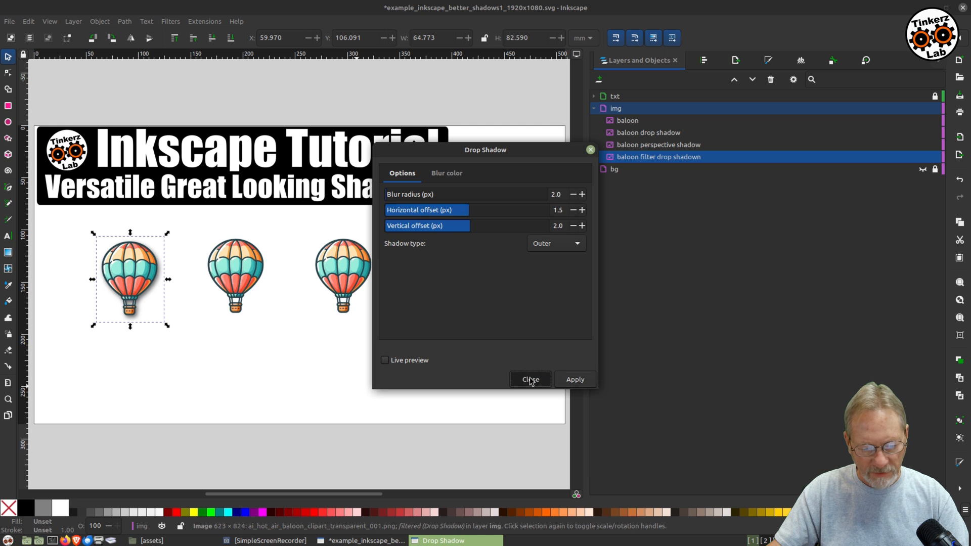
{"action": "left_click", "coordinate": [530, 379]}
{"action": "left_click", "coordinate": [292, 392]}
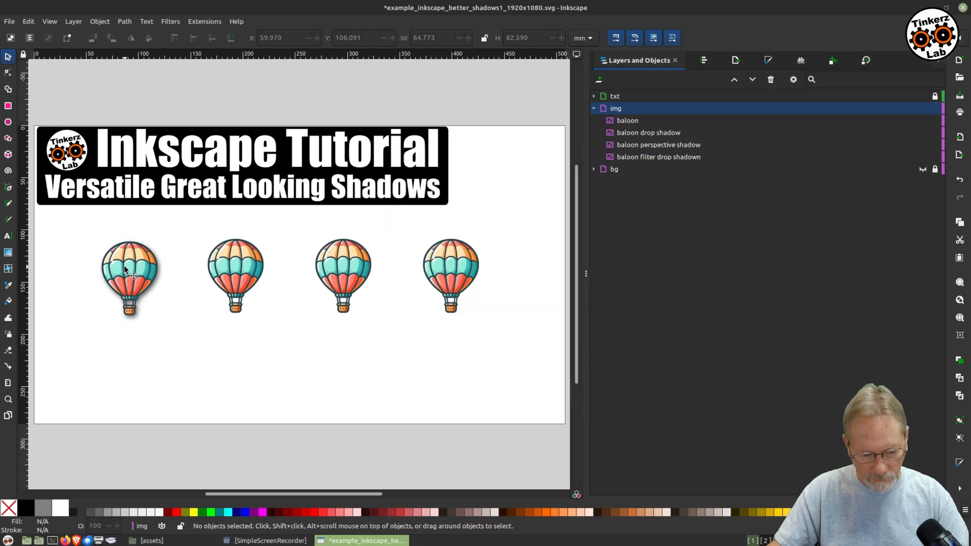
Move the shadowed first balloon slightly to the left.
{"action": "mouse_move", "coordinate": [125, 269]}
{"action": "left_mouse_down"}
{"action": "mouse_move", "coordinate": [342, 349]}
{"action": "mouse_move", "coordinate": [76, 297]}
{"action": "mouse_move", "coordinate": [111, 272]}
{"action": "mouse_move", "coordinate": [155, 363]}
{"action": "mouse_move", "coordinate": [119, 257]}
{"action": "mouse_move", "coordinate": [111, 281]}
{"action": "left_mouse_up"}
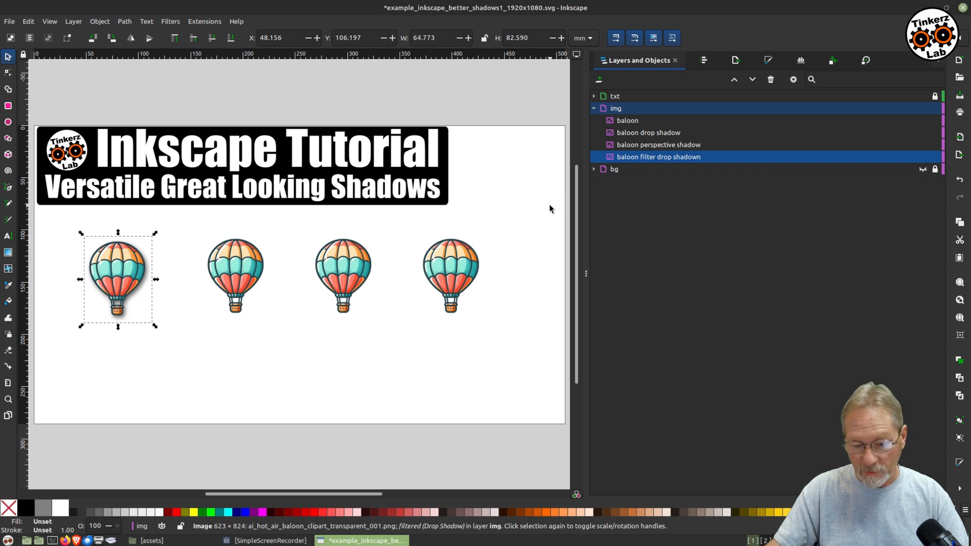
{"action": "left_click", "coordinate": [624, 120]}
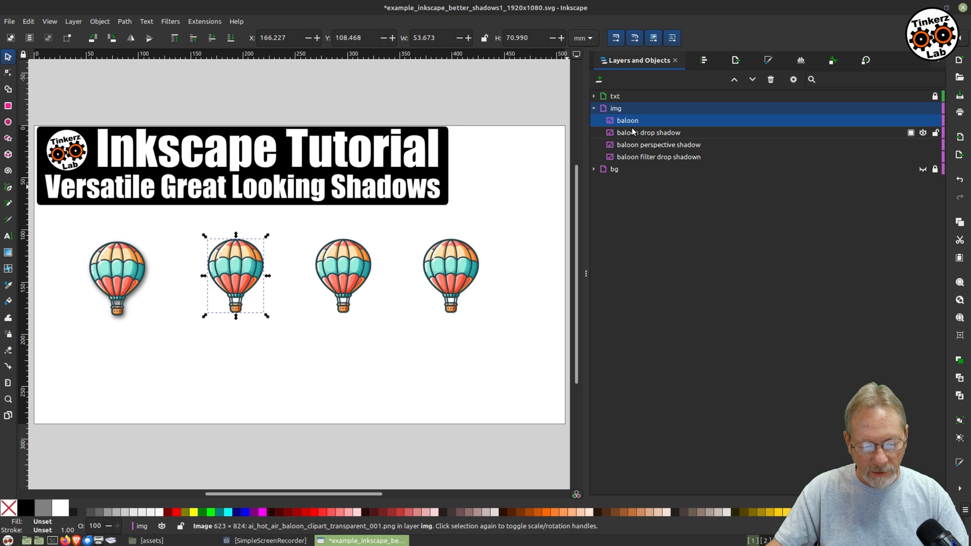
{"action": "right_click", "coordinate": [234, 271]}
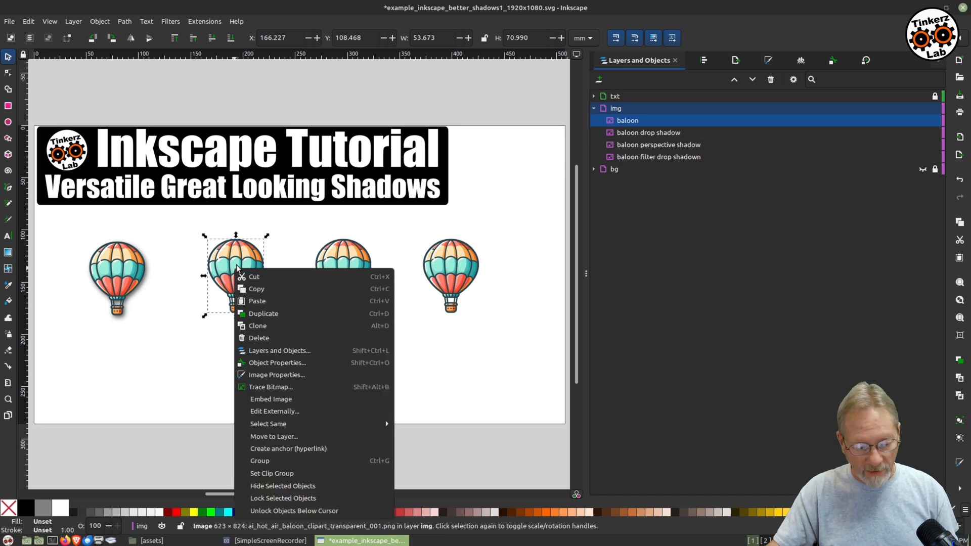
{"action": "left_click", "coordinate": [253, 291]}
{"action": "right_click", "coordinate": [286, 395]}
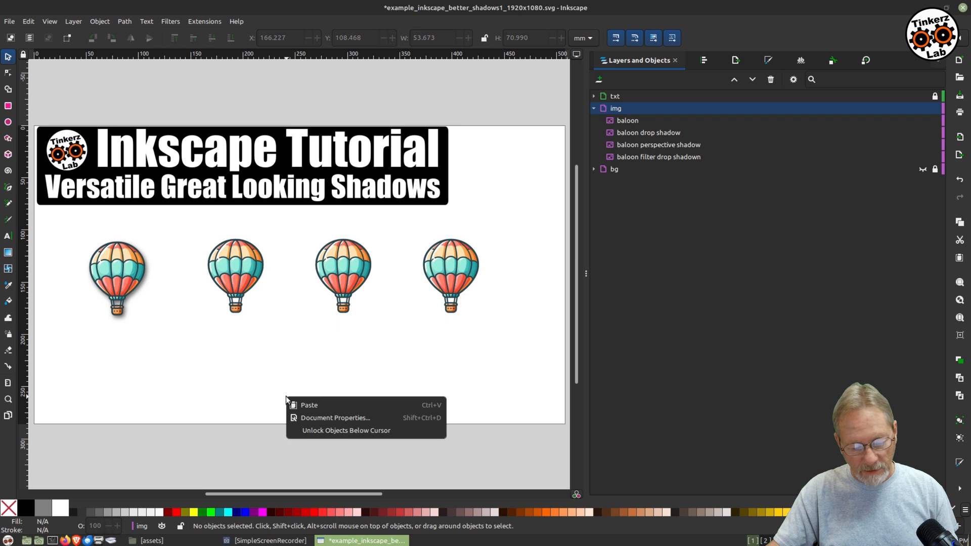
{"action": "left_click", "coordinate": [310, 405]}
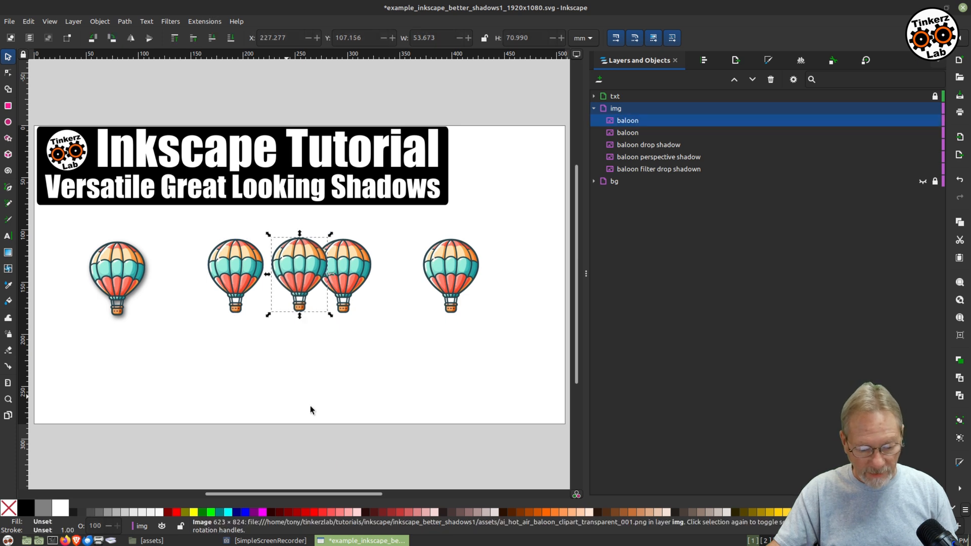
{"action": "left_click_drag", "start_coordinate": [311, 267], "coordinate": [290, 362]}
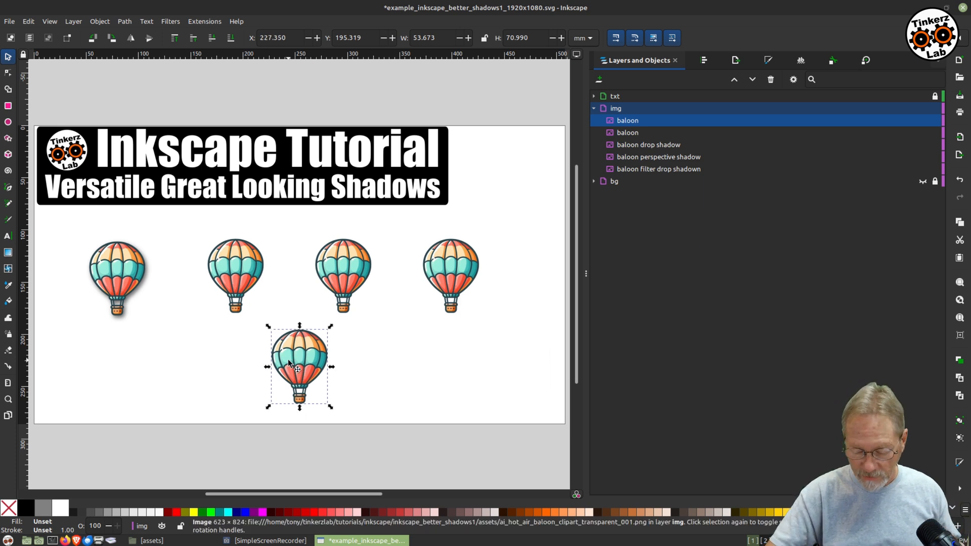
{"action": "key", "text": "Delete"}
{"action": "left_click", "coordinate": [237, 265]}
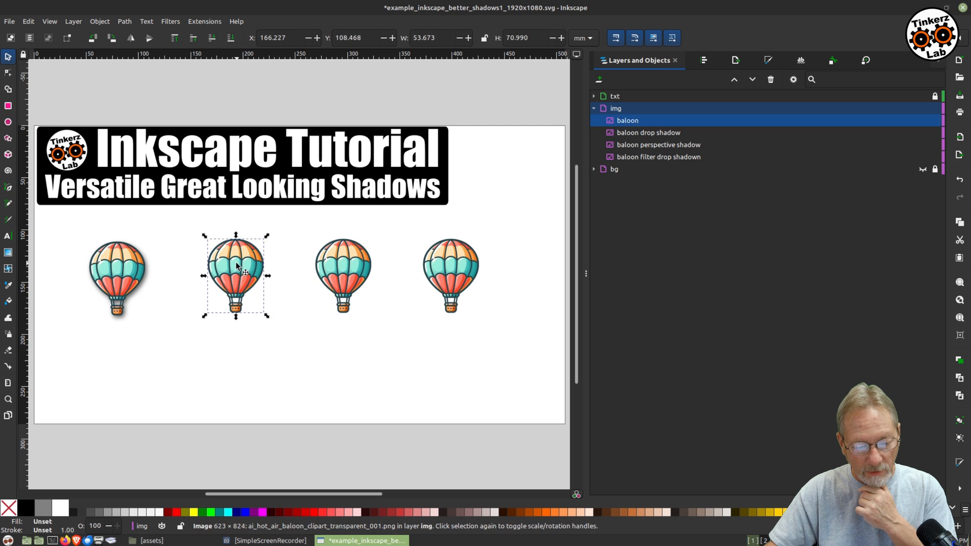
Select the third balloon and open the Drop Shadow filter for it.
{"action": "left_click", "coordinate": [332, 266]}
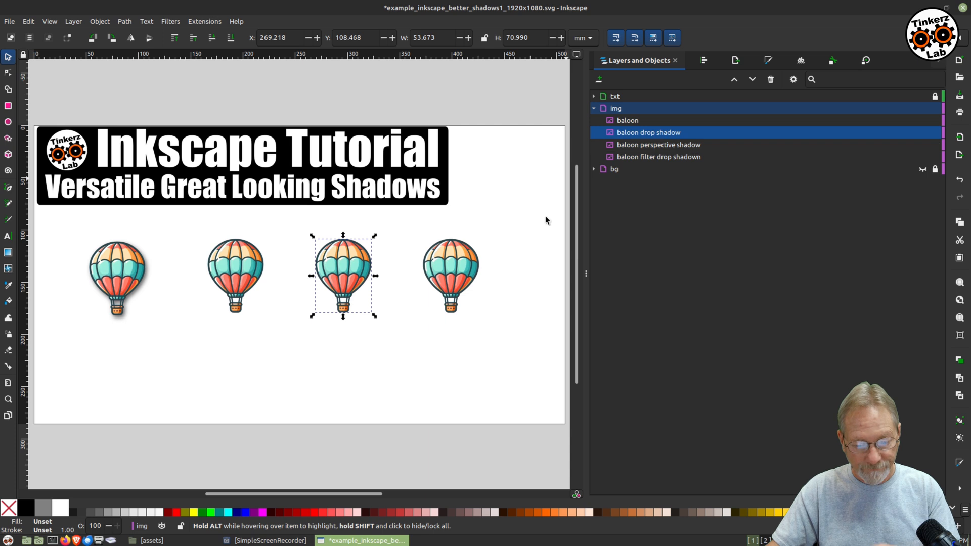
{"action": "left_click_drag", "start_coordinate": [344, 267], "coordinate": [342, 270]}
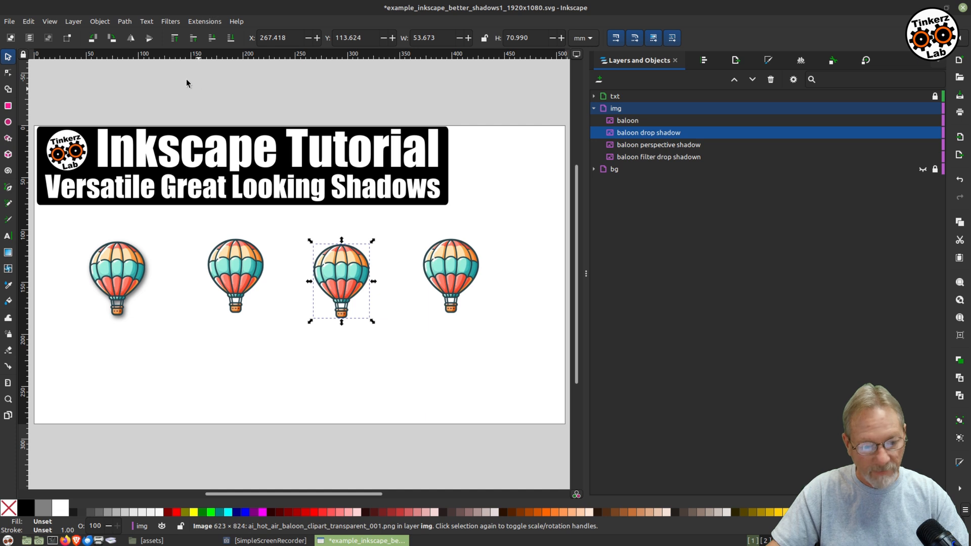
{"action": "left_click", "coordinate": [169, 22]}
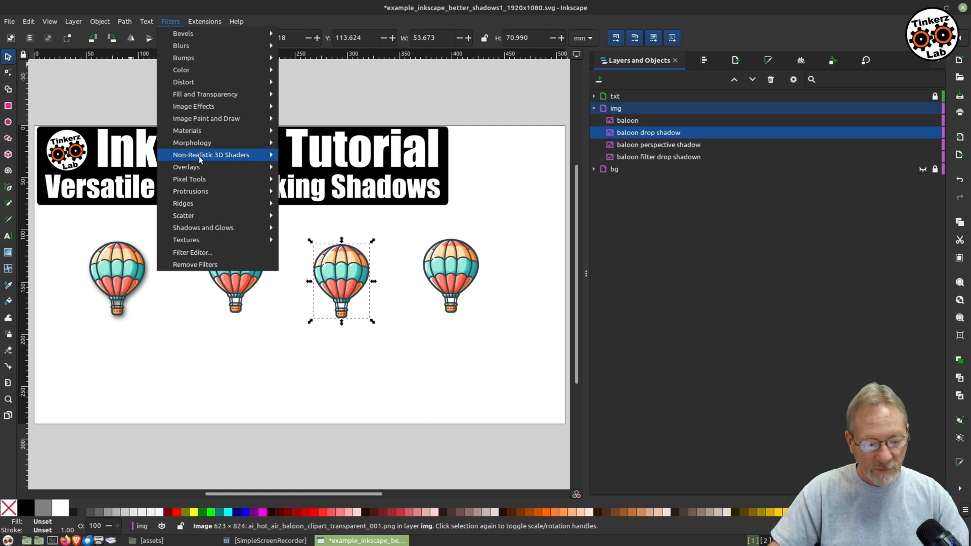
{"action": "mouse_move", "coordinate": [227, 228]}
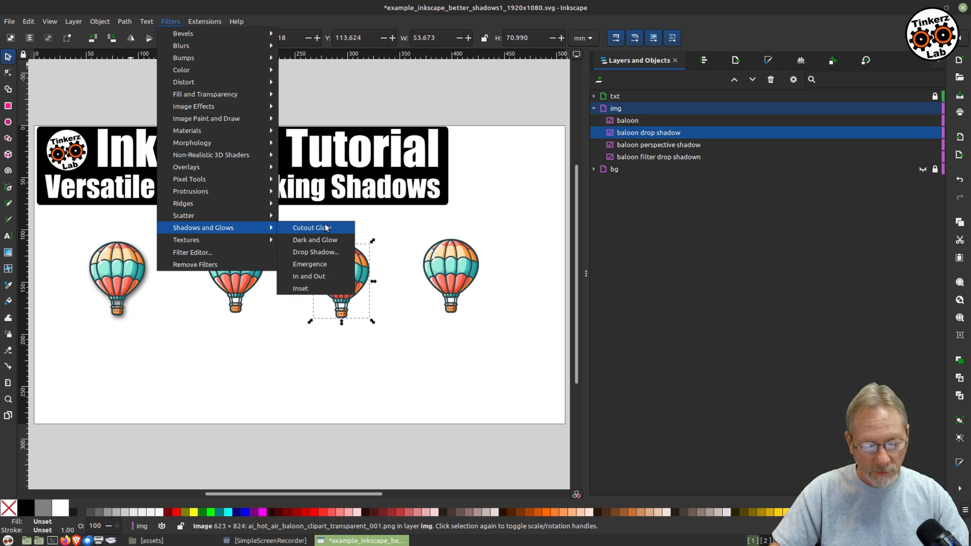
{"action": "left_click", "coordinate": [324, 252]}
{"action": "left_click_drag", "start_coordinate": [465, 151], "coordinate": [528, 167]}
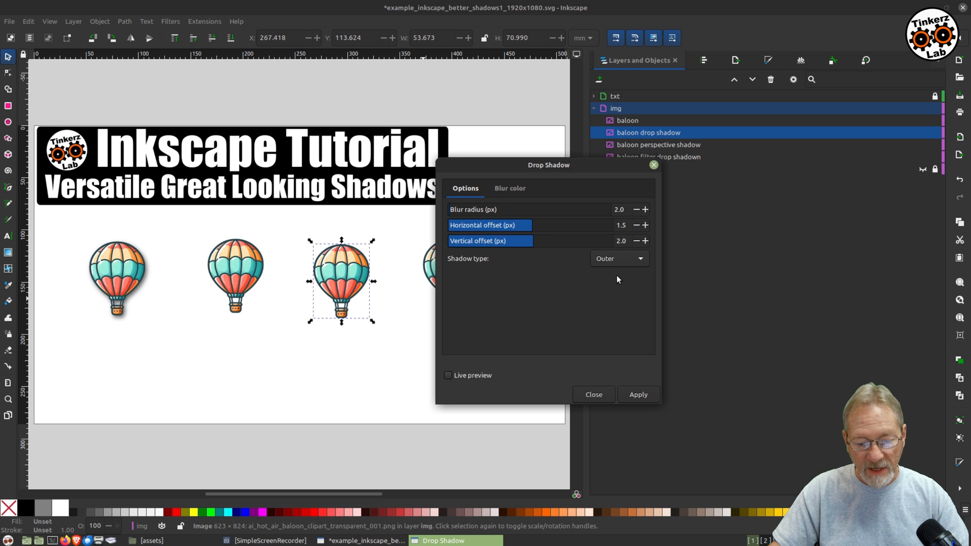
Set the shadow type to Shadow only and turn on live preview.
{"action": "left_click", "coordinate": [619, 258]}
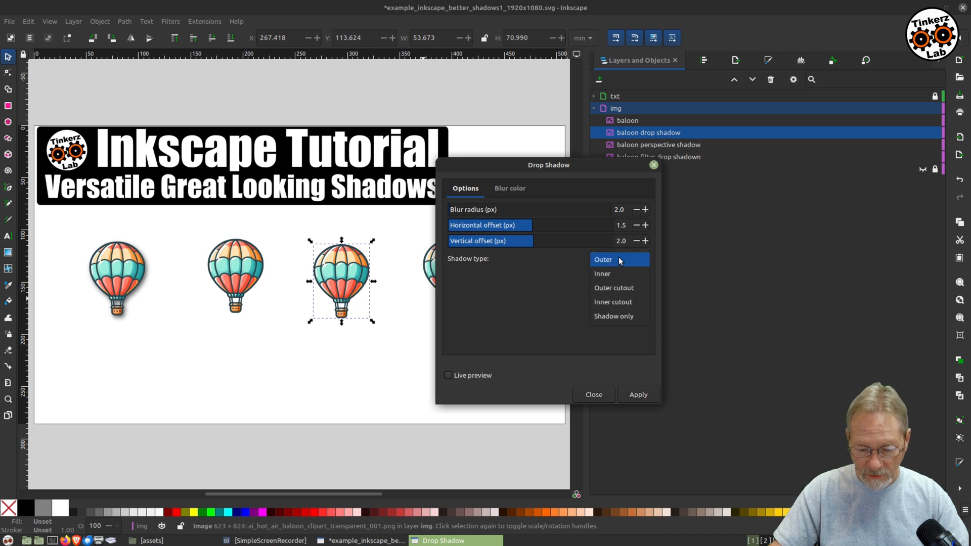
{"action": "left_click", "coordinate": [615, 316]}
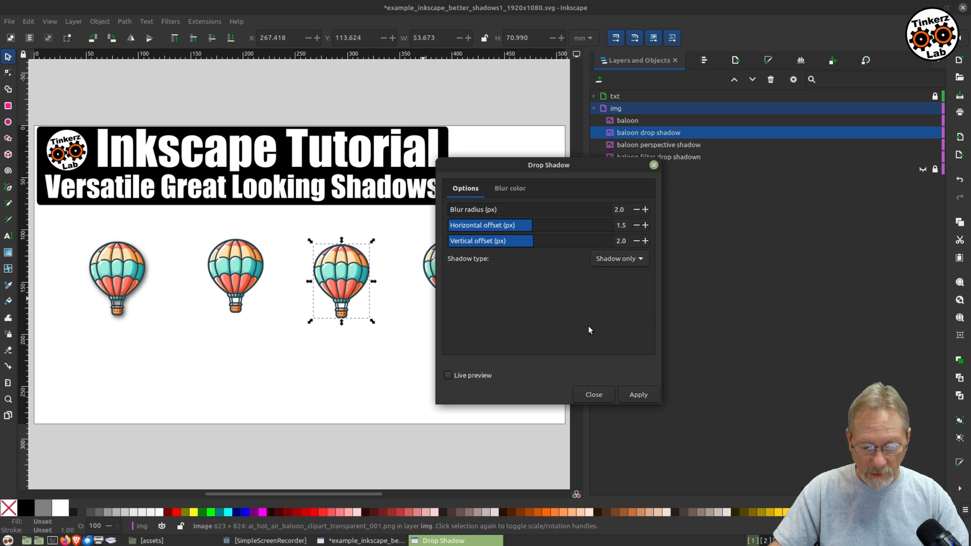
{"action": "left_click", "coordinate": [465, 378]}
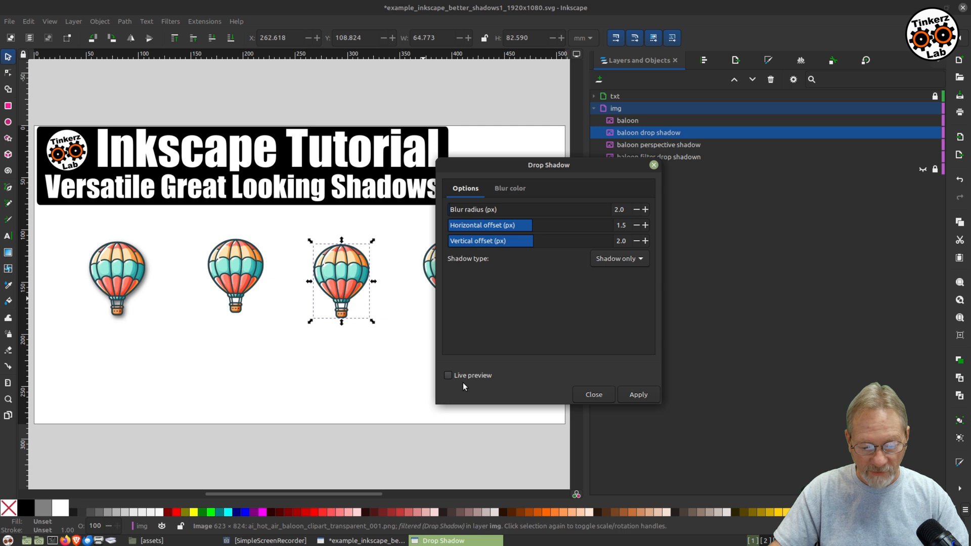
Set the drop shadow's blur radius to 0.
{"action": "left_click", "coordinate": [511, 189]}
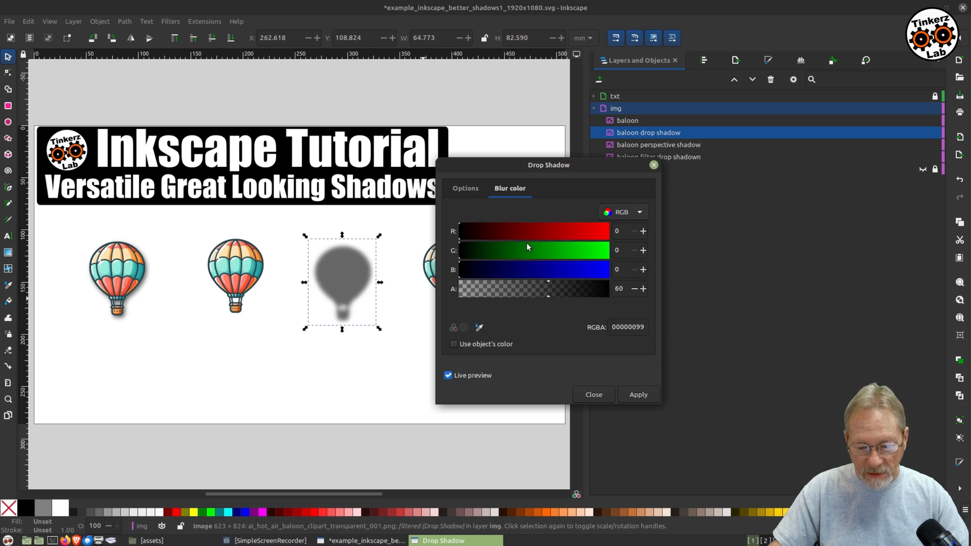
{"action": "left_click", "coordinate": [466, 190]}
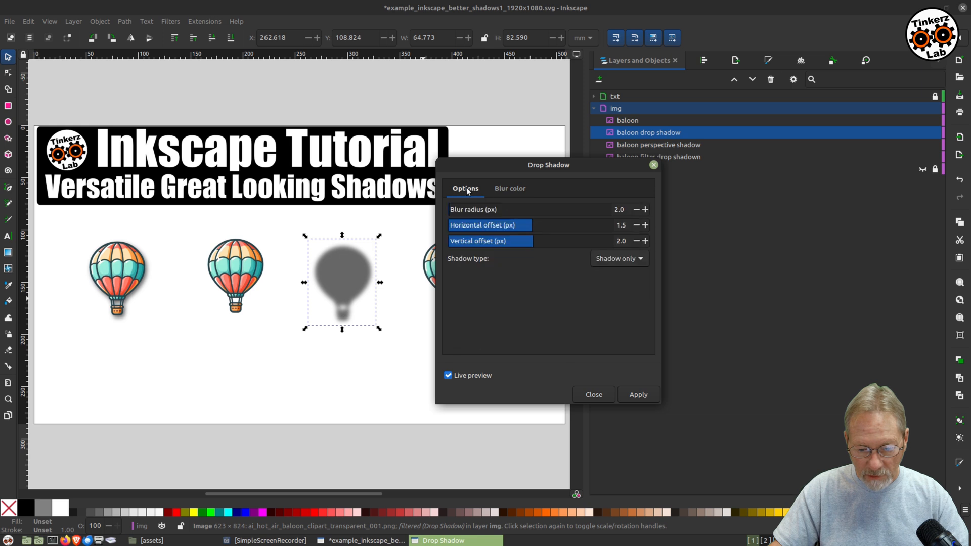
{"action": "left_click", "coordinate": [636, 210]}
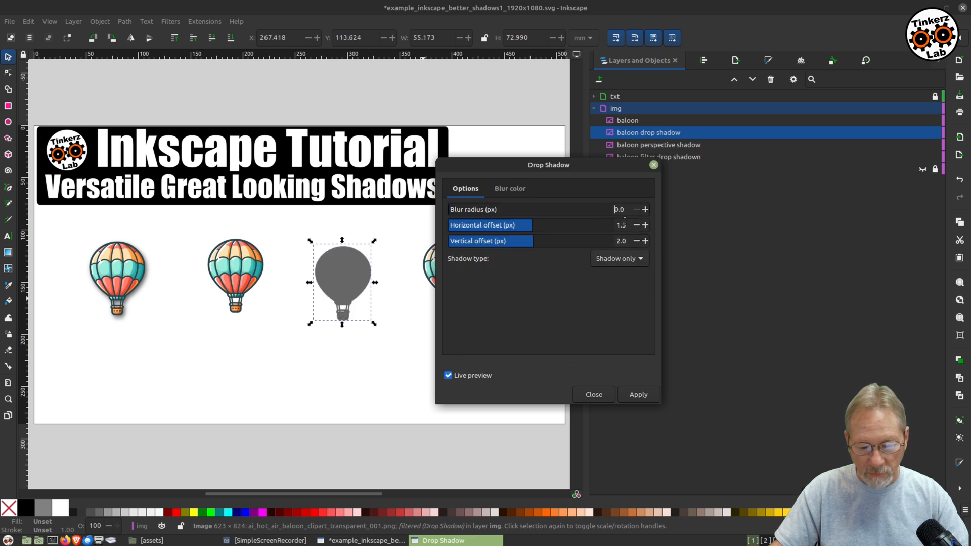
Set the shadow color's alpha to 100, then apply the drop shadow and close the dialog.
{"action": "left_click", "coordinate": [511, 190]}
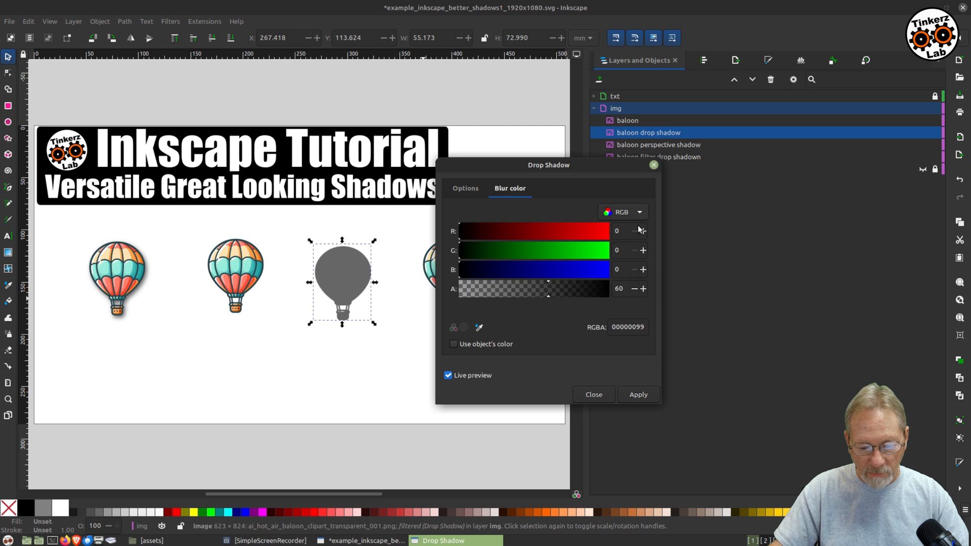
{"action": "left_click_drag", "start_coordinate": [547, 295], "coordinate": [694, 293]}
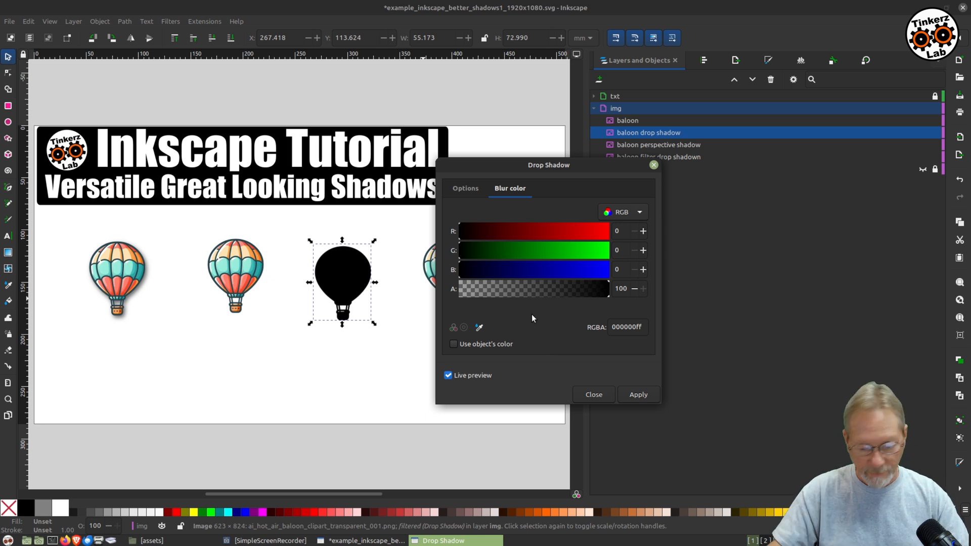
{"action": "left_click", "coordinate": [639, 394]}
{"action": "left_click", "coordinate": [594, 395]}
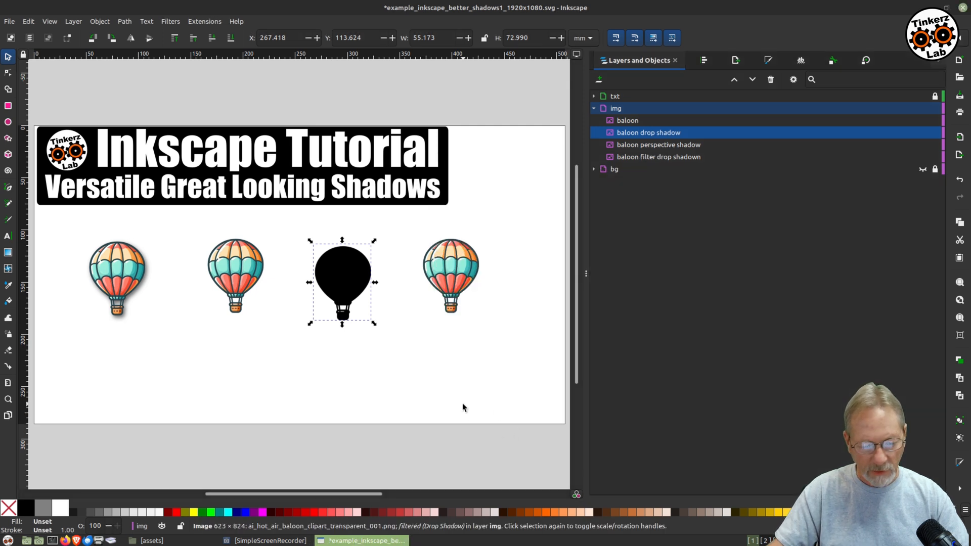
Move the black silhouette slightly left and set its opacity to 60%.
{"action": "left_click_drag", "start_coordinate": [340, 282], "coordinate": [316, 276]}
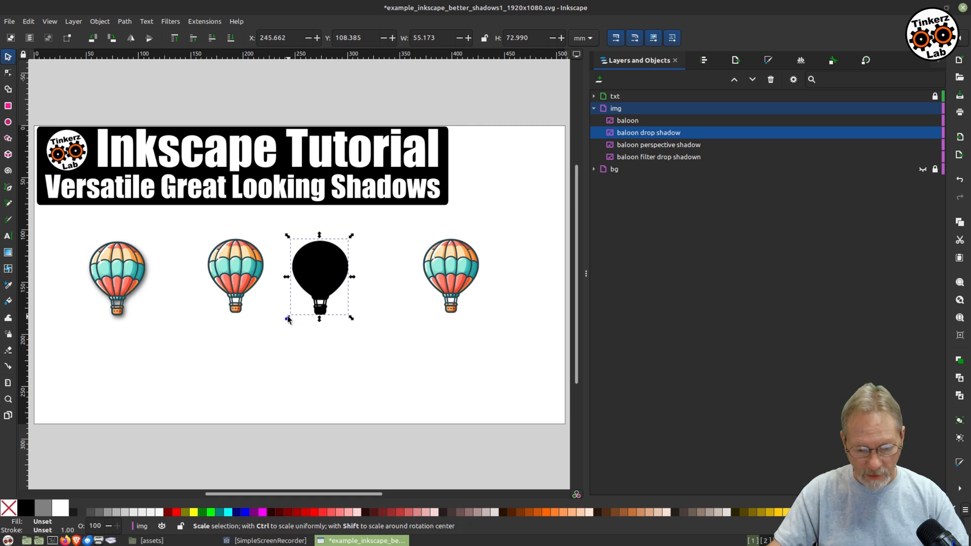
{"action": "double_click", "coordinate": [102, 526]}
{"action": "type", "text": "60"}
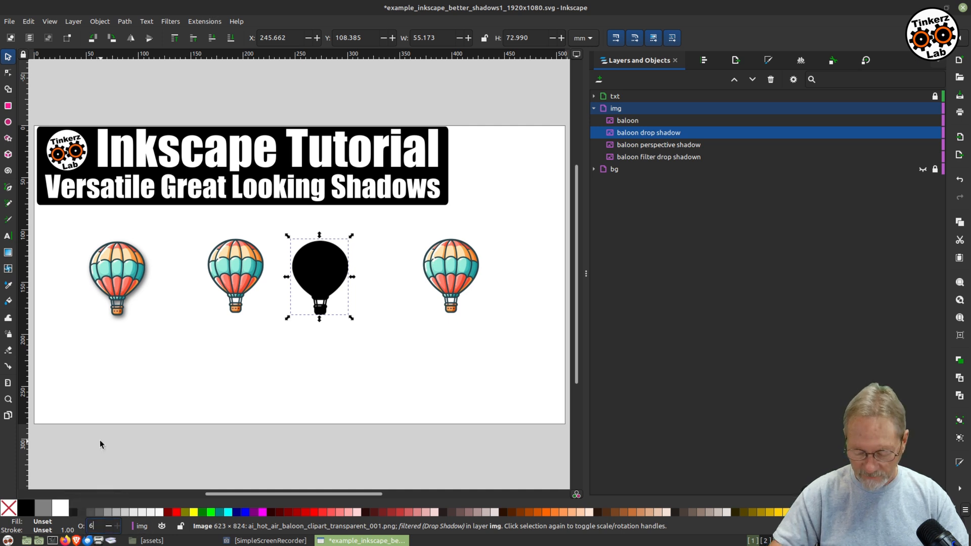
{"action": "key", "text": "Return"}
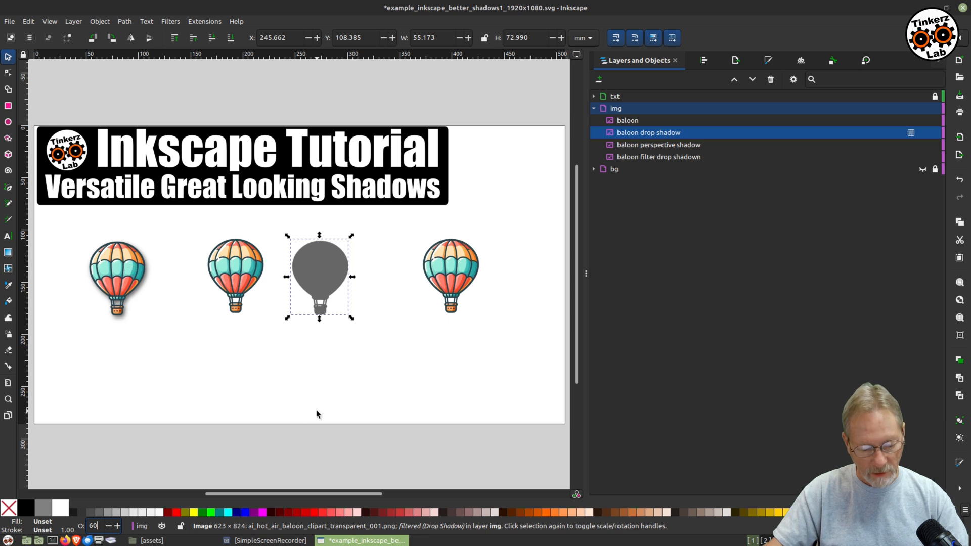
Add a slight blur to the silhouette shadow.
{"action": "left_click", "coordinate": [43, 526]}
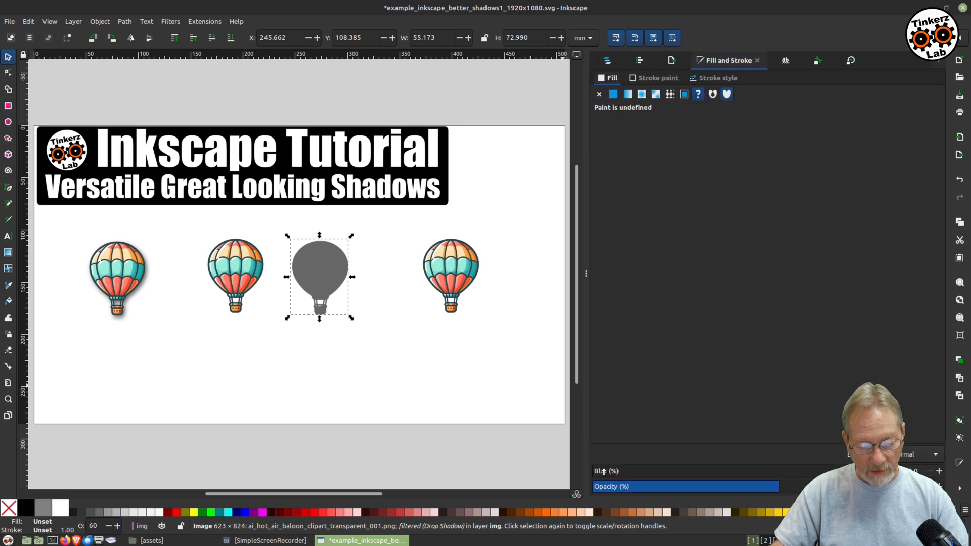
{"action": "left_click_drag", "start_coordinate": [604, 471], "coordinate": [639, 476]}
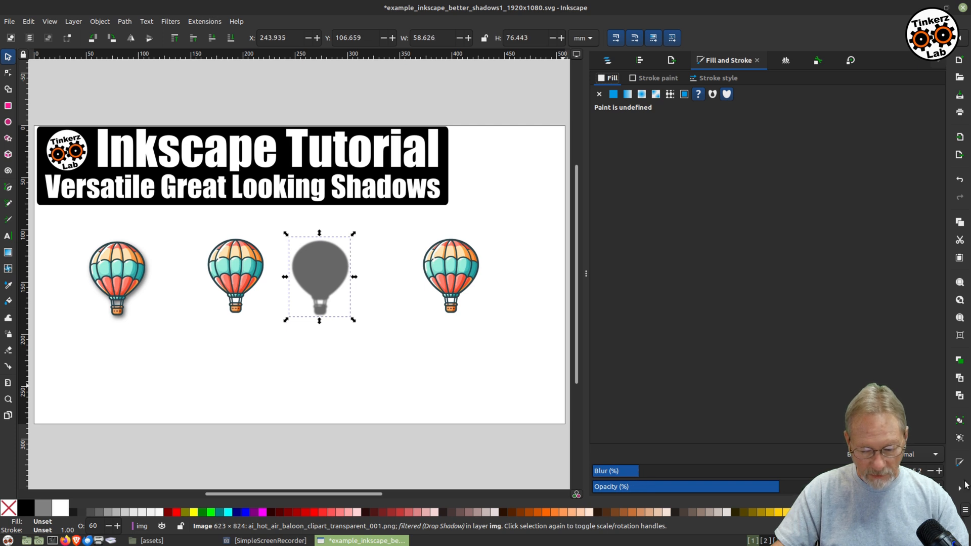
{"action": "left_click", "coordinate": [939, 471]}
{"action": "left_click", "coordinate": [939, 471]}
{"action": "left_click", "coordinate": [931, 472]}
{"action": "left_click", "coordinate": [931, 472]}
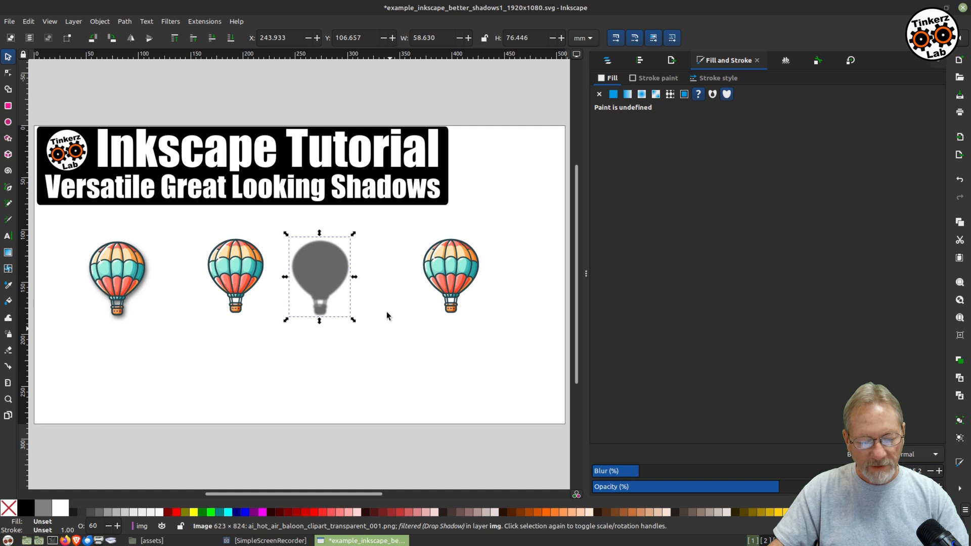
{"action": "mouse_move", "coordinate": [306, 274]}
{"action": "left_mouse_down"}
{"action": "mouse_move", "coordinate": [227, 280]}
{"action": "mouse_move", "coordinate": [216, 264]}
{"action": "mouse_move", "coordinate": [294, 286]}
{"action": "left_mouse_up"}
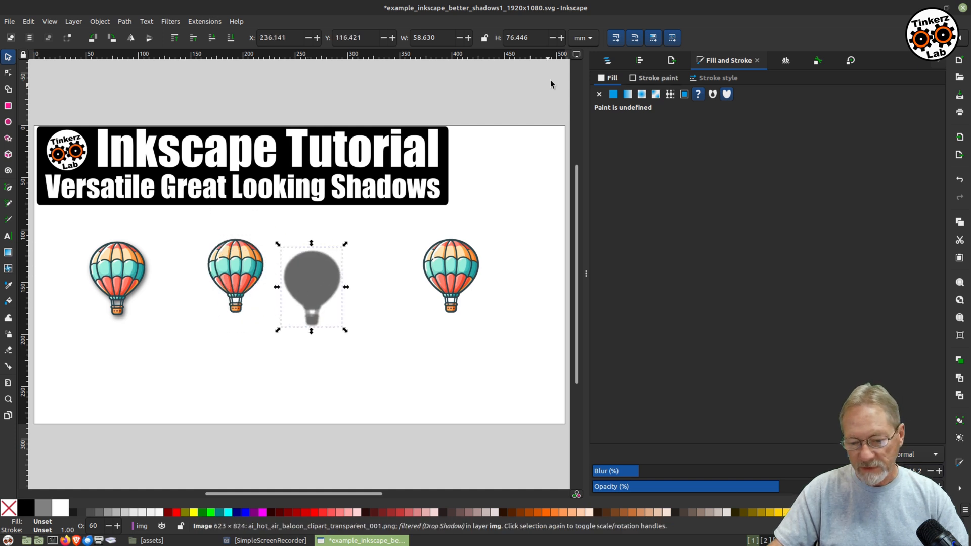
Lock the original balloon object so it cannot be moved.
{"action": "left_click", "coordinate": [607, 61]}
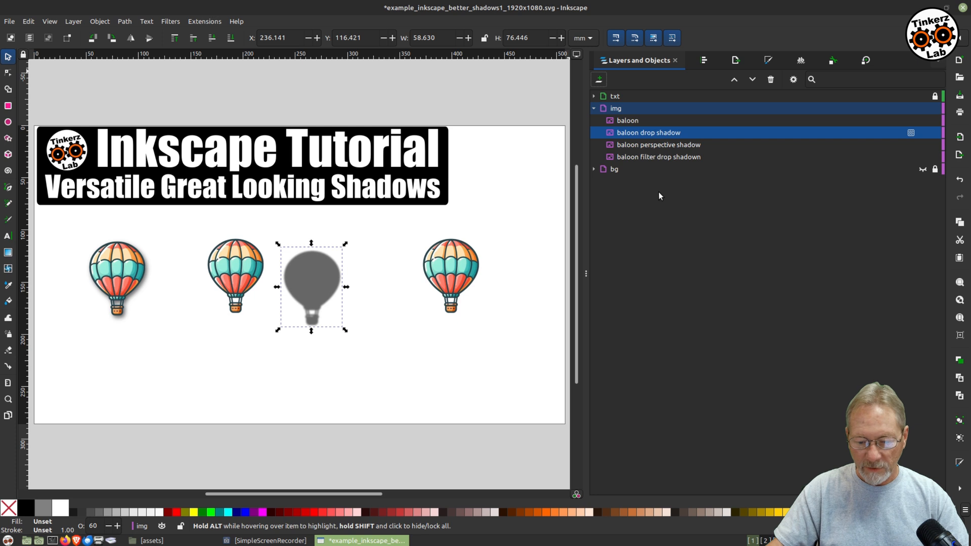
{"action": "left_click", "coordinate": [636, 120]}
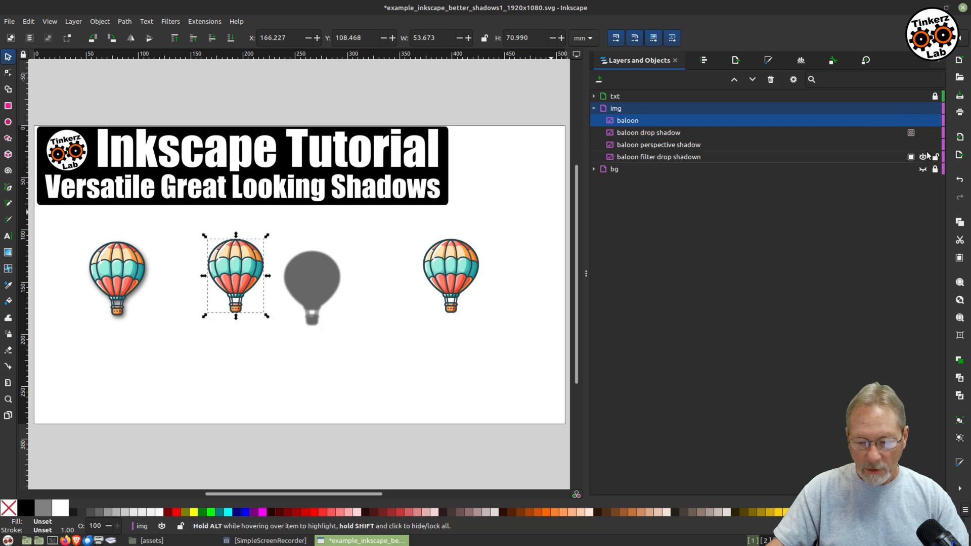
{"action": "left_click", "coordinate": [935, 120]}
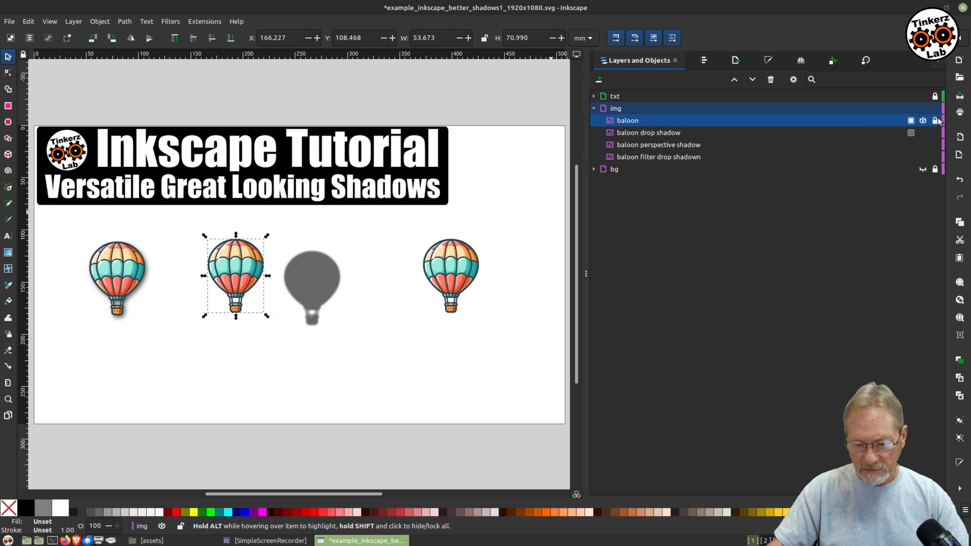
Move the silhouette shadow behind the second balloon and nudge it slightly left.
{"action": "left_click", "coordinate": [644, 132]}
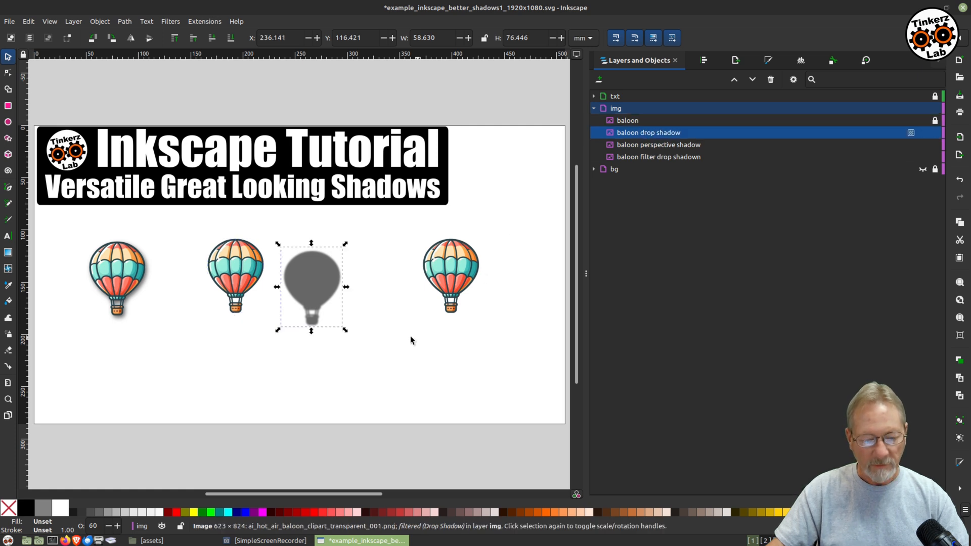
{"action": "left_click_drag", "start_coordinate": [329, 294], "coordinate": [255, 289]}
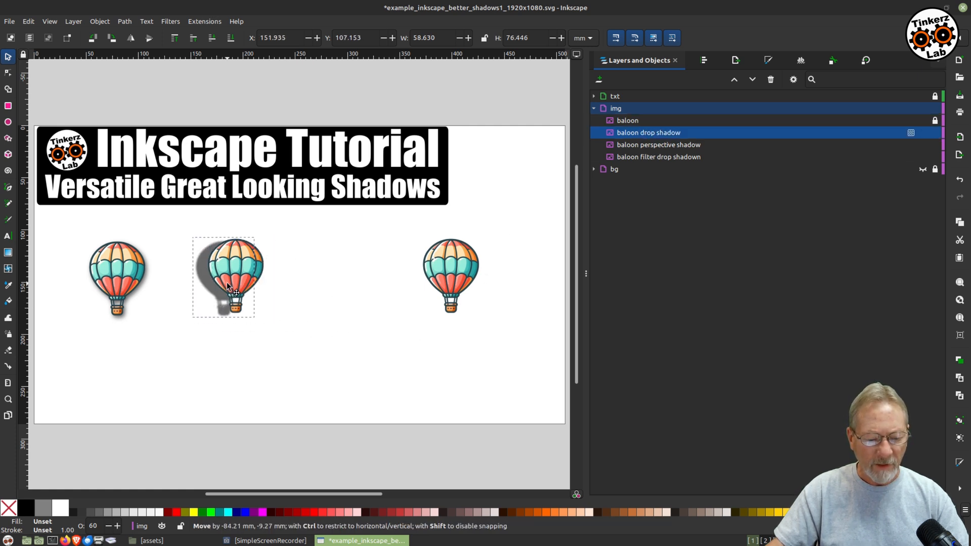
{"action": "left_click_drag", "start_coordinate": [337, 301], "coordinate": [228, 277]}
{"action": "left_click", "coordinate": [229, 273]}
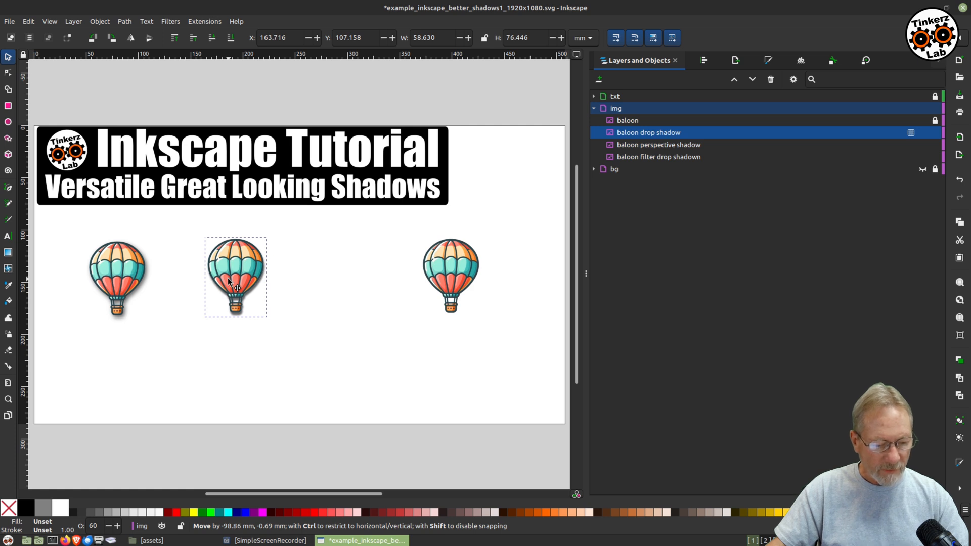
{"action": "left_click_drag", "start_coordinate": [228, 278], "coordinate": [228, 278]}
{"action": "key", "text": "Left"}
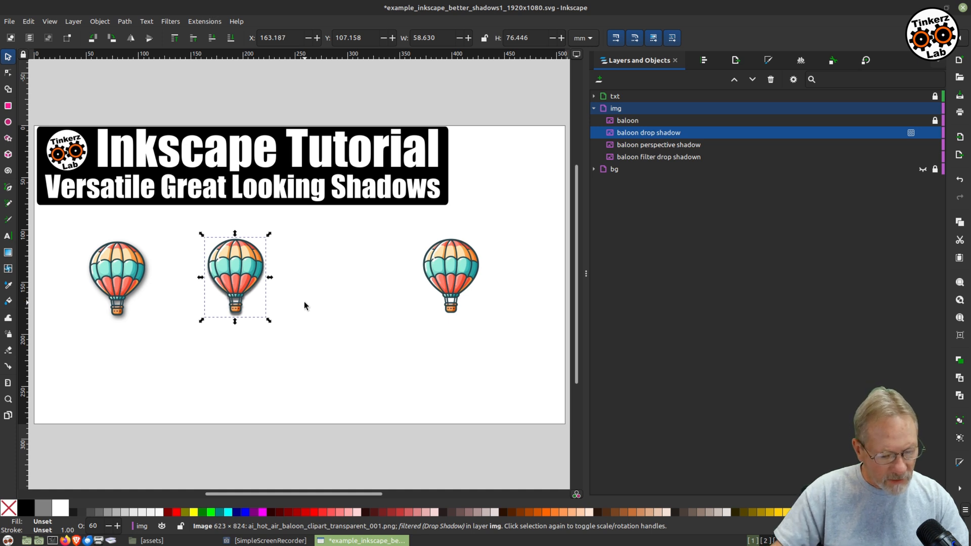
Increase the silhouette shadow's blur further in two small adjustments.
{"action": "left_click", "coordinate": [304, 301]}
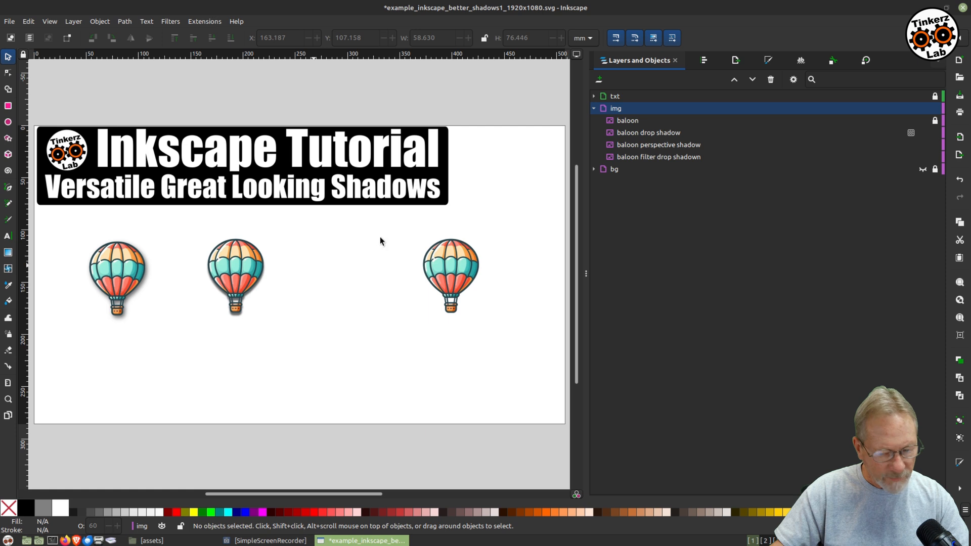
{"action": "left_click", "coordinate": [658, 133]}
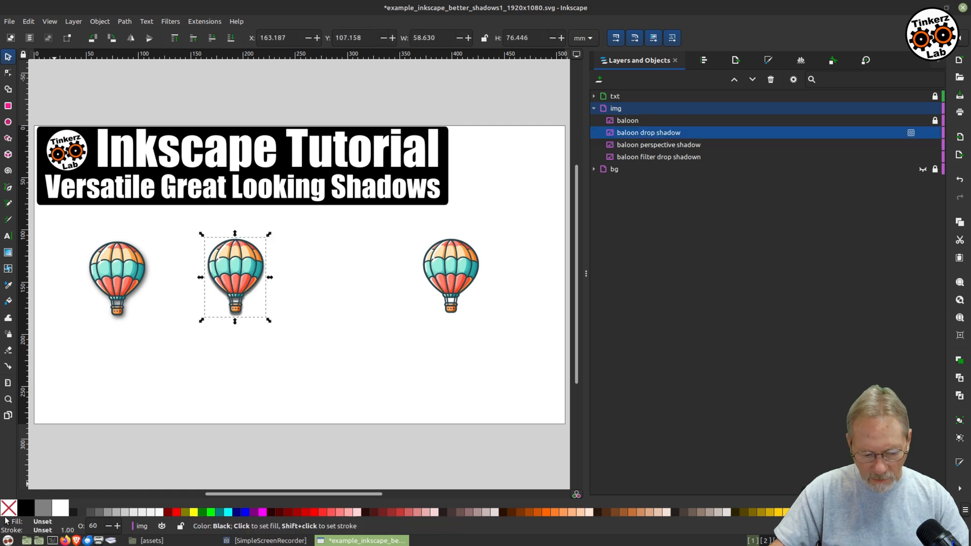
{"action": "left_click", "coordinate": [43, 521]}
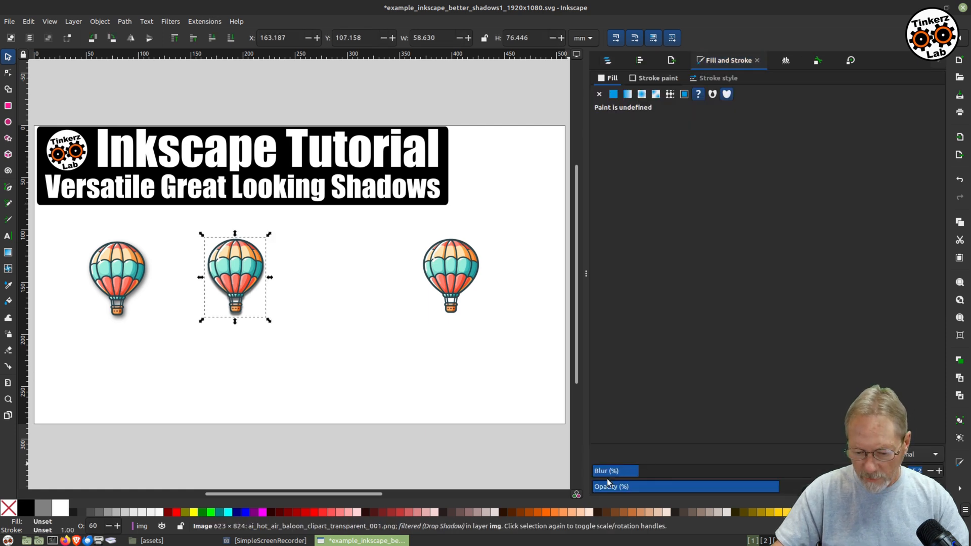
{"action": "left_click_drag", "start_coordinate": [624, 475], "coordinate": [652, 475]}
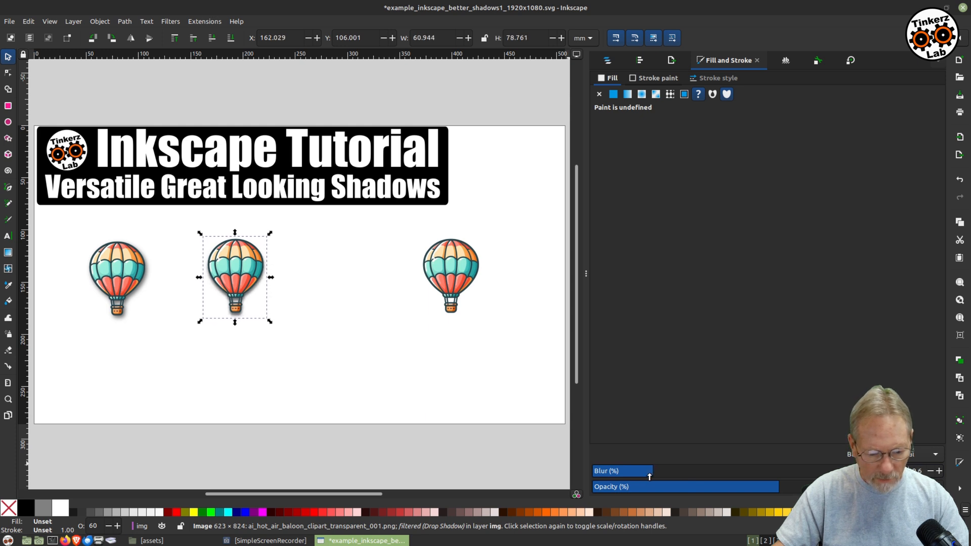
{"action": "left_click", "coordinate": [412, 365]}
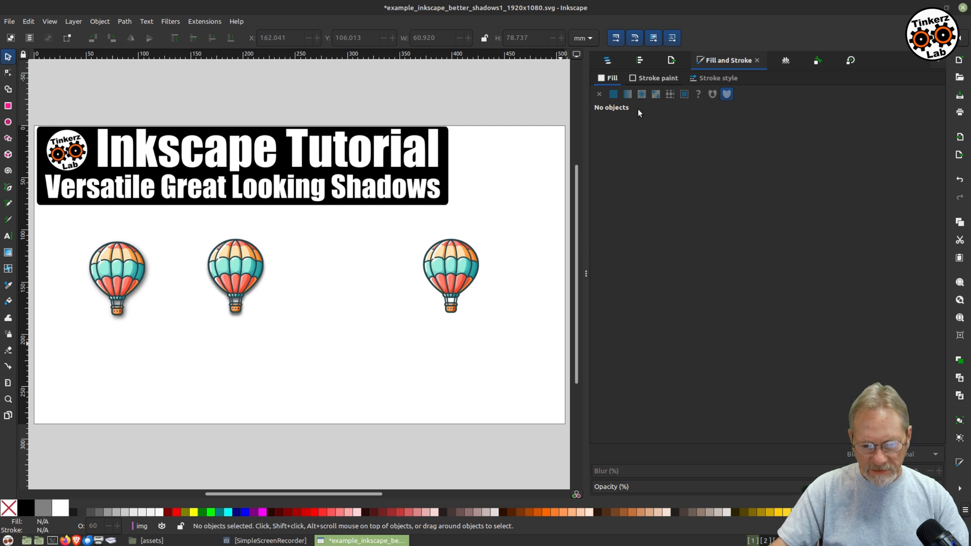
{"action": "left_click", "coordinate": [609, 62]}
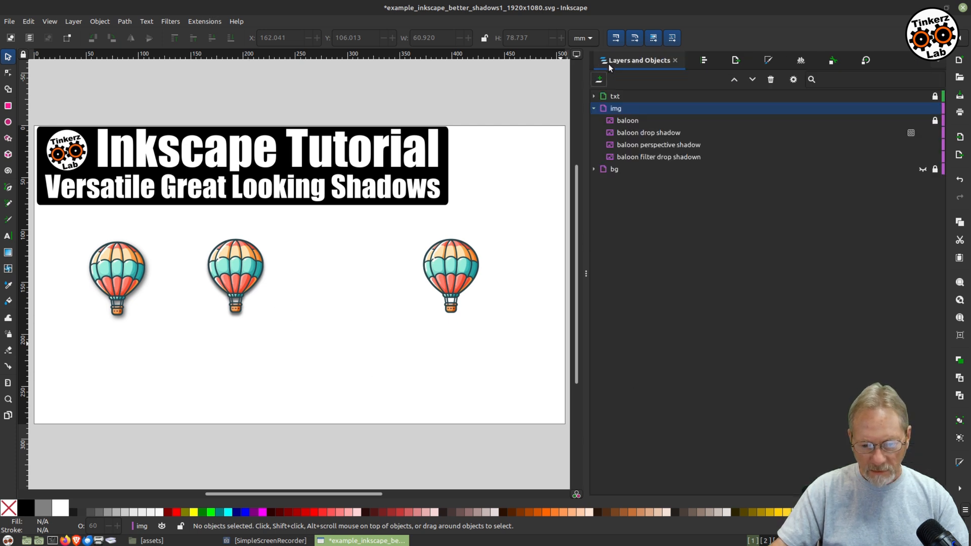
{"action": "left_click", "coordinate": [654, 144]}
{"action": "left_click", "coordinate": [650, 132]}
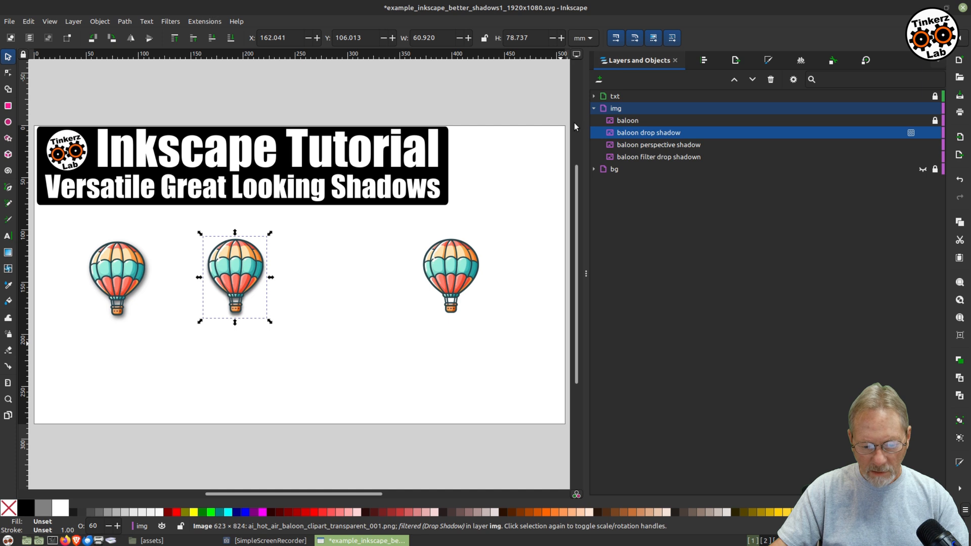
{"action": "key", "text": "ctrl+shift+f"}
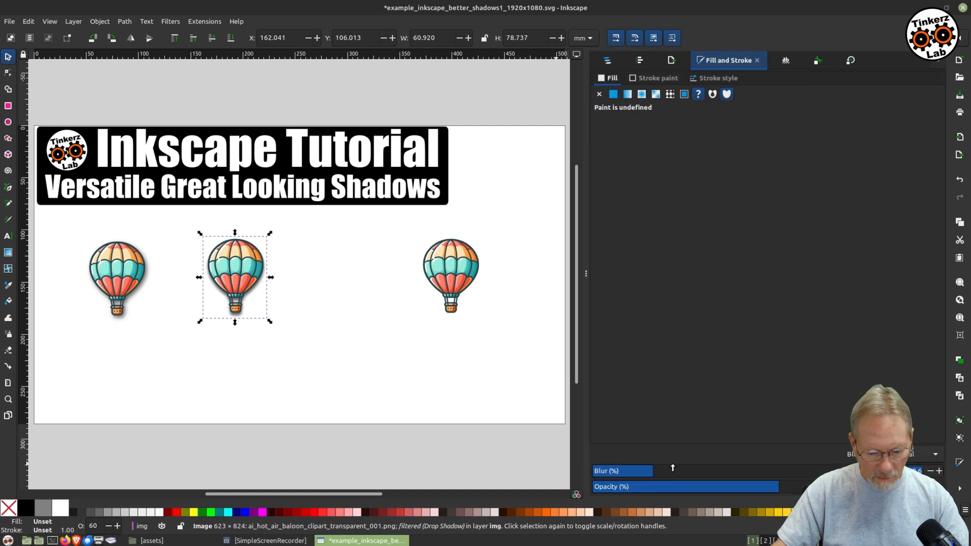
{"action": "mouse_move", "coordinate": [664, 473]}
{"action": "left_mouse_down"}
{"action": "mouse_move", "coordinate": [655, 474]}
{"action": "mouse_move", "coordinate": [667, 479]}
{"action": "left_mouse_up"}
{"action": "left_click", "coordinate": [502, 399]}
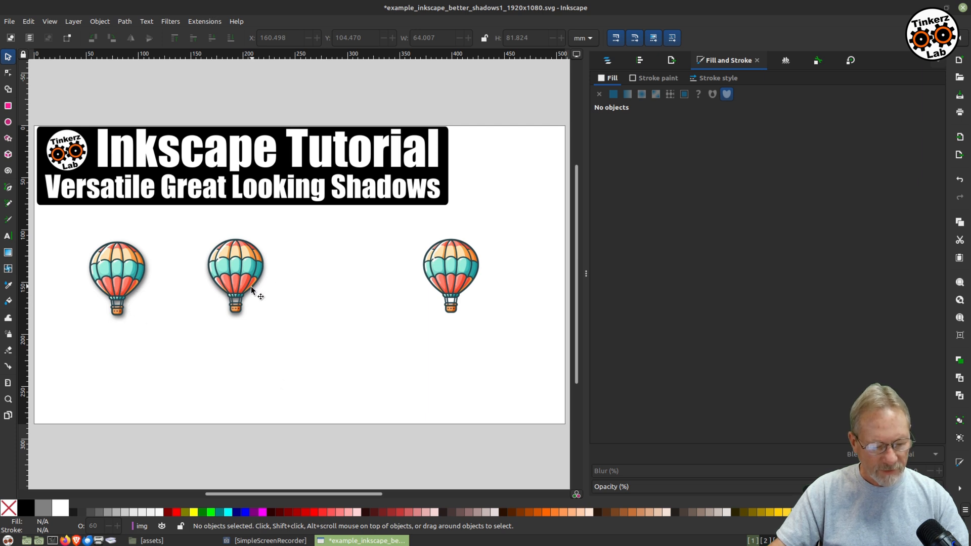
Select the balloon drop shadow object and nudge it slightly left behind the balloon.
{"action": "left_click", "coordinate": [607, 60]}
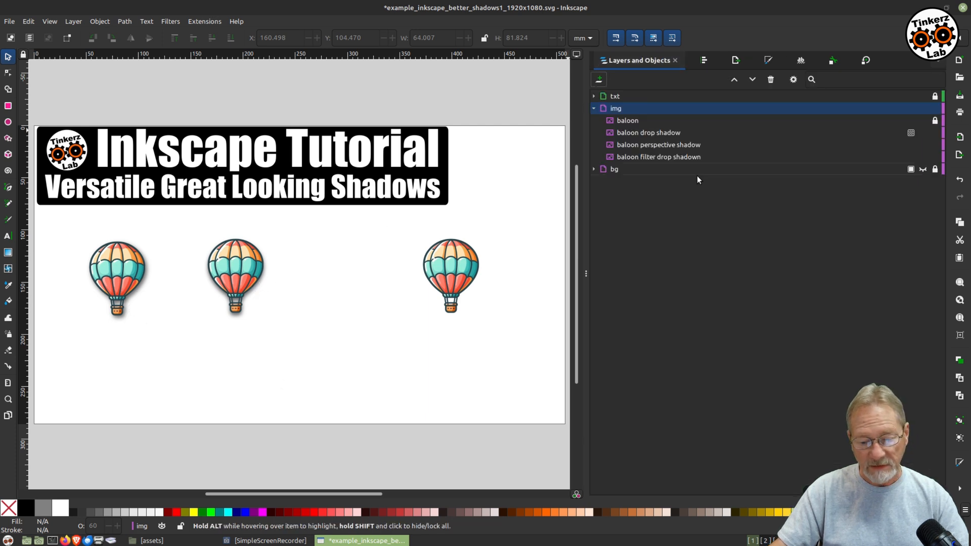
{"action": "left_click", "coordinate": [624, 118]}
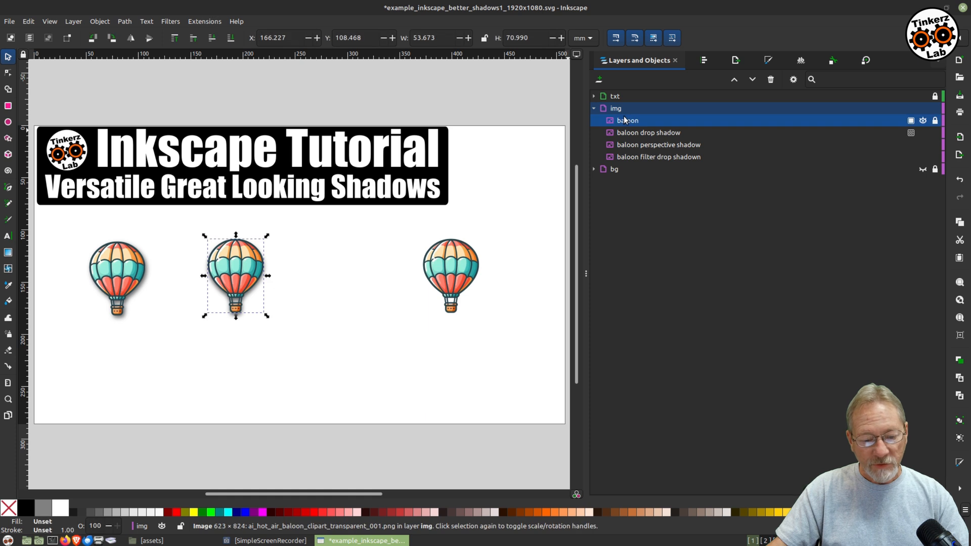
{"action": "left_click", "coordinate": [625, 135]}
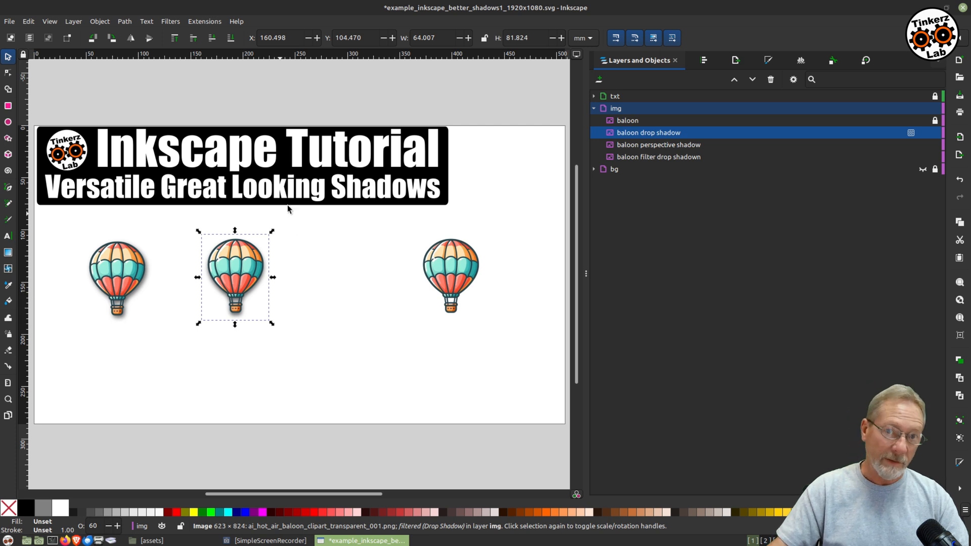
{"action": "left_click_drag", "start_coordinate": [230, 262], "coordinate": [228, 261]}
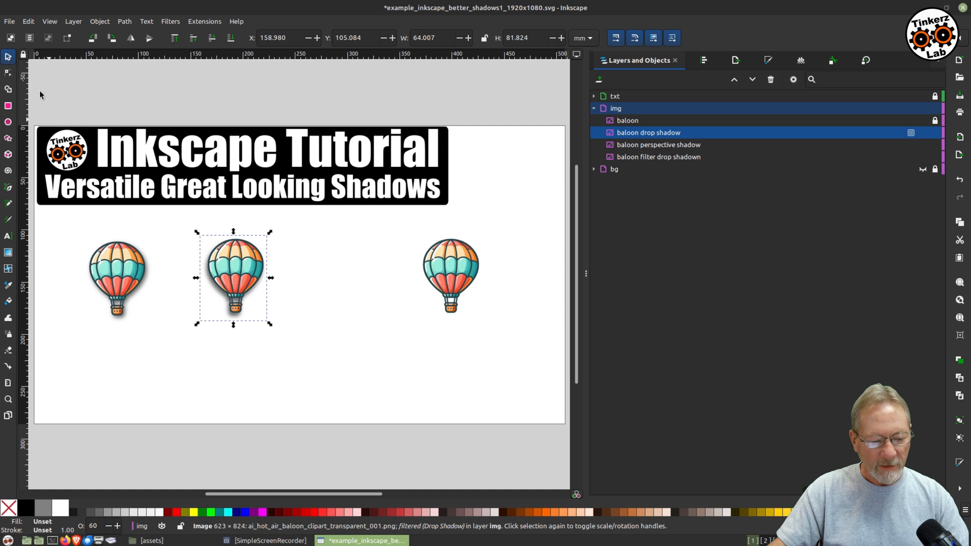
{"action": "left_click", "coordinate": [332, 429]}
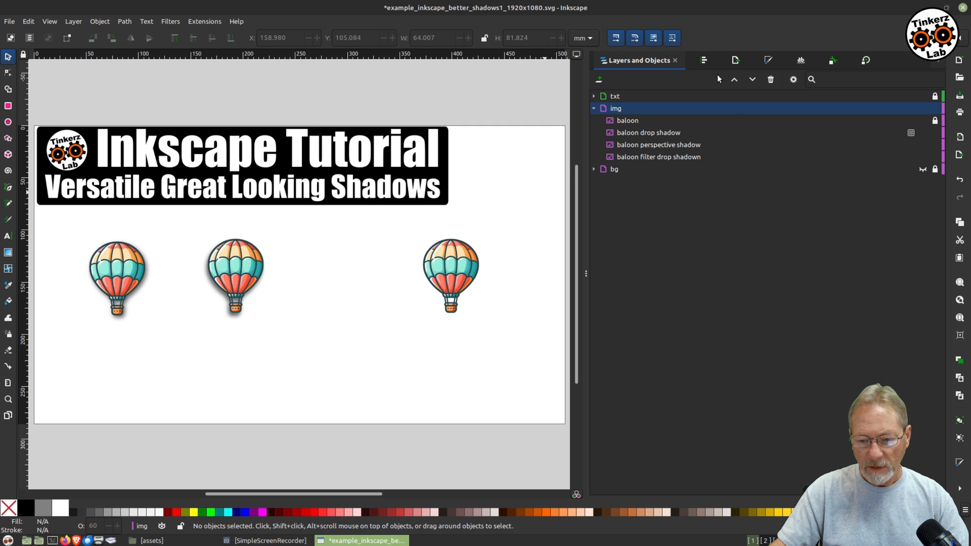
{"action": "left_click", "coordinate": [708, 60]}
{"action": "left_click", "coordinate": [607, 60]}
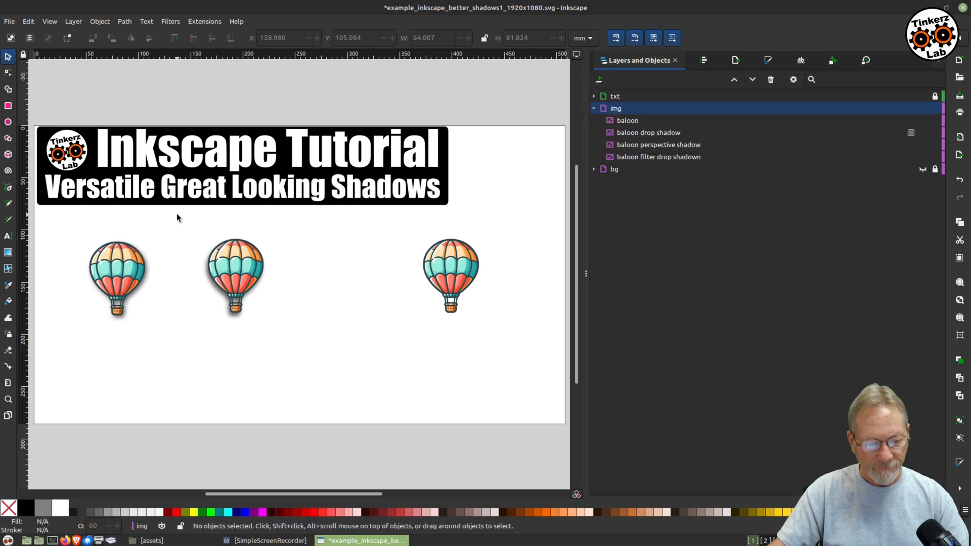
Select the second balloon together with its drop shadow, move them right, and group them.
{"action": "left_click_drag", "start_coordinate": [158, 216], "coordinate": [384, 453]}
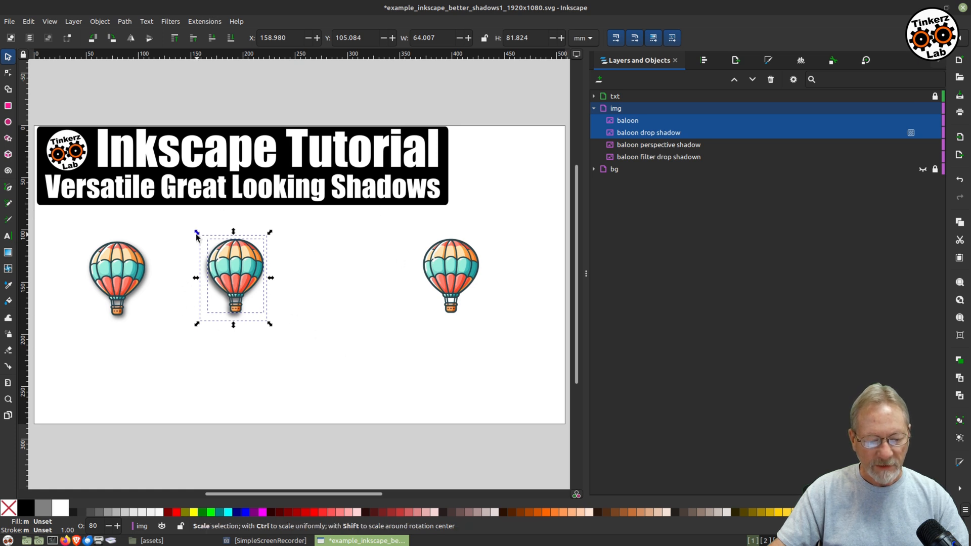
{"action": "left_click_drag", "start_coordinate": [236, 283], "coordinate": [258, 277]}
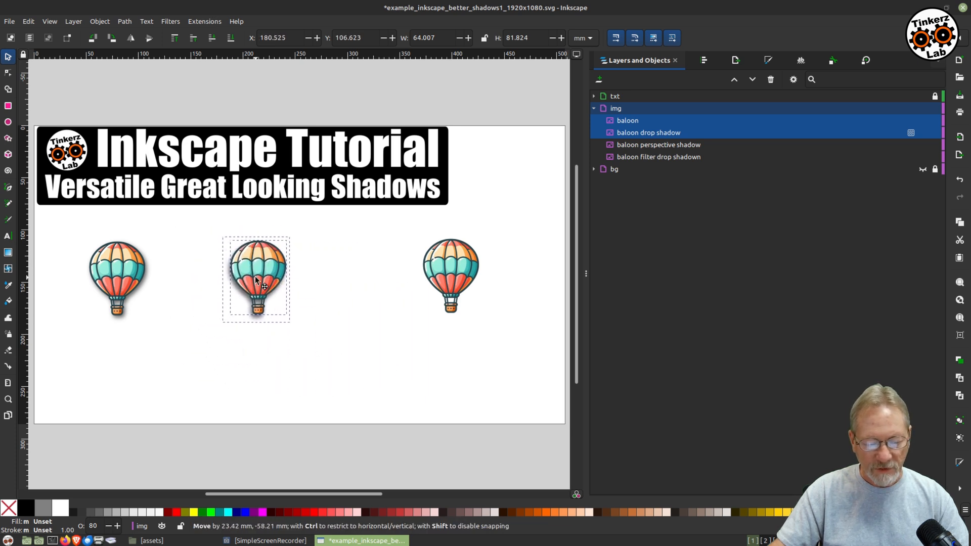
{"action": "right_click", "coordinate": [251, 259]}
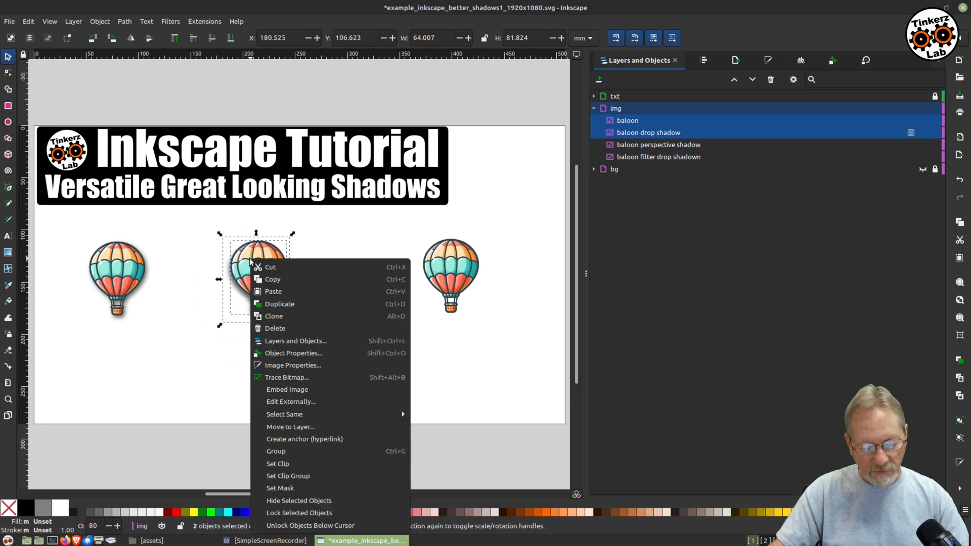
{"action": "left_click", "coordinate": [290, 451]}
{"action": "key", "text": "Escape"}
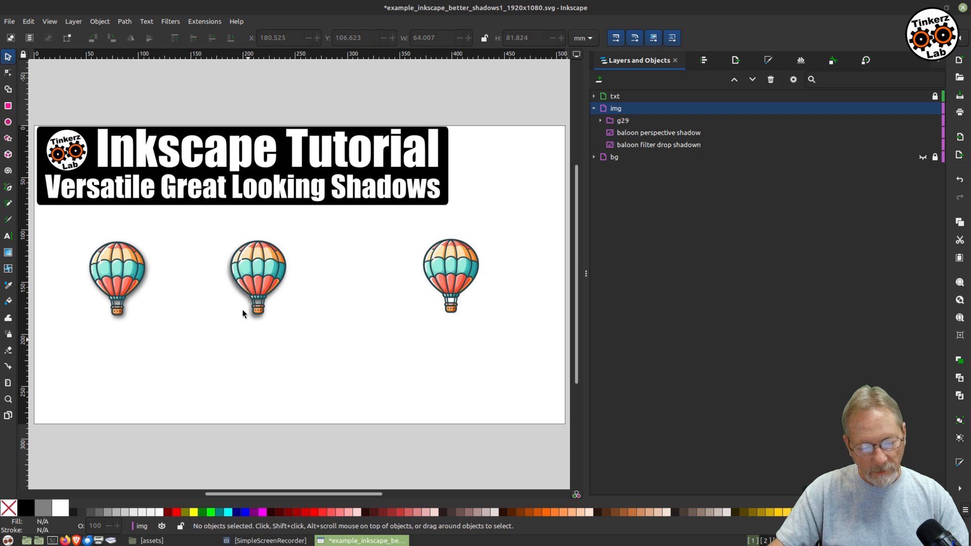
{"action": "left_click_drag", "start_coordinate": [243, 278], "coordinate": [340, 337]}
{"action": "key", "text": "Escape"}
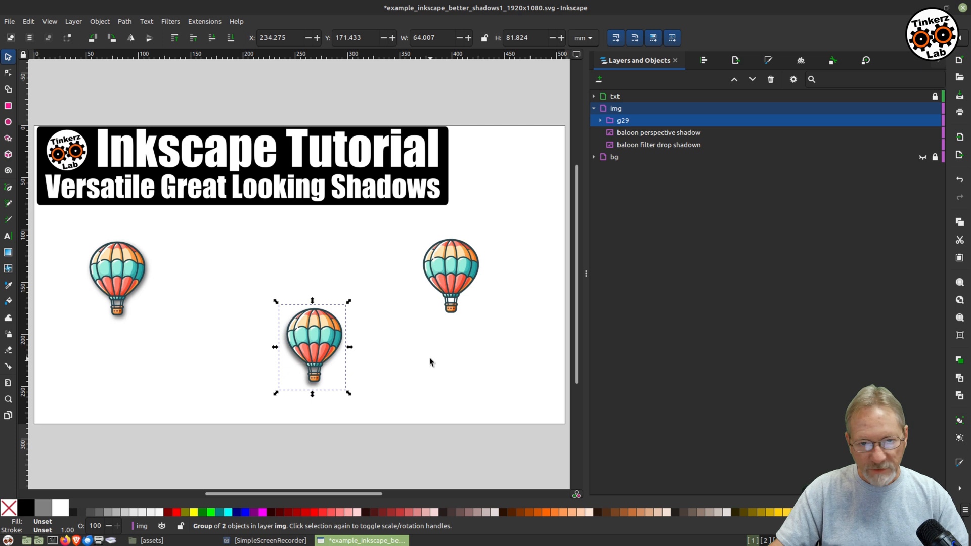
{"action": "left_click_drag", "start_coordinate": [289, 356], "coordinate": [278, 270]}
{"action": "key", "text": "Escape"}
Enter the balloon group so its balloon and drop shadow can be edited separately.
{"action": "left_click", "coordinate": [309, 329]}
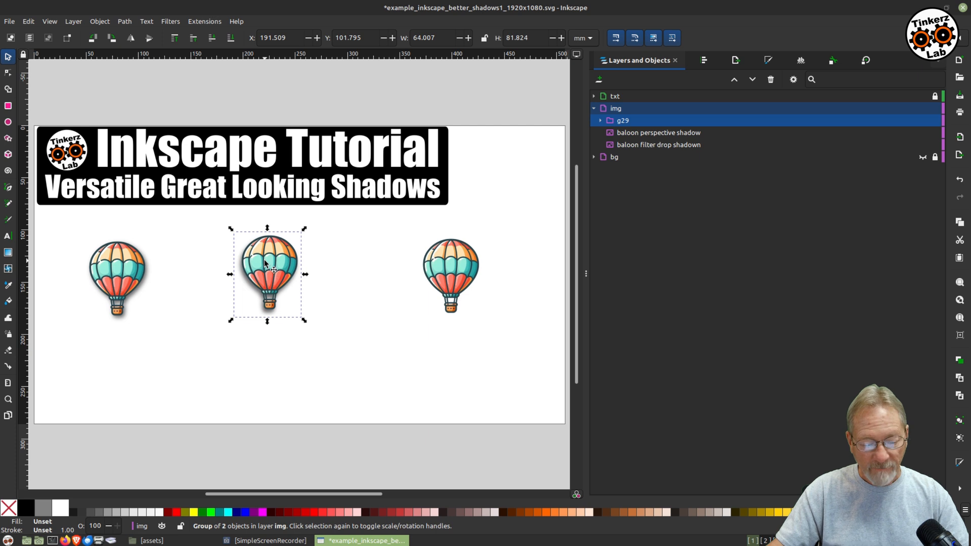
{"action": "right_click", "coordinate": [264, 260]}
{"action": "left_click", "coordinate": [301, 429]}
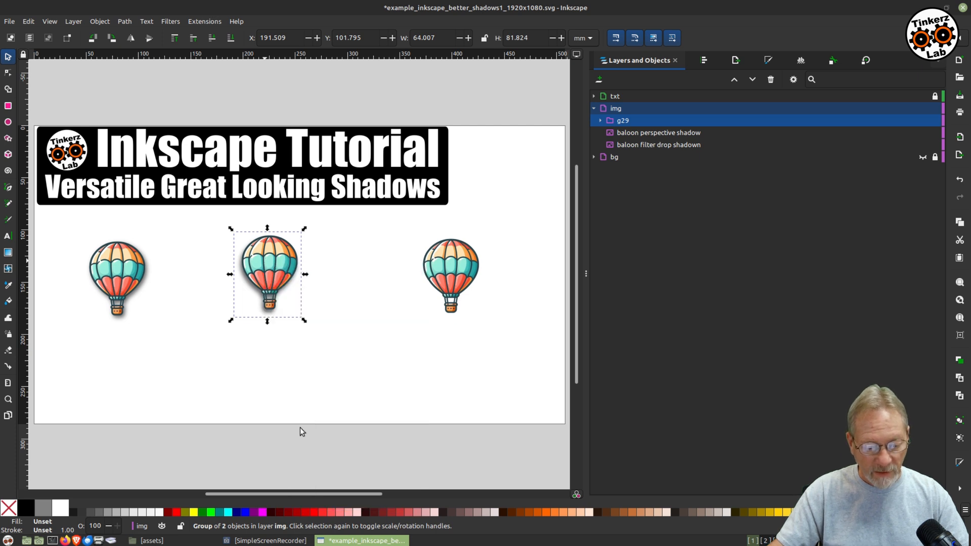
{"action": "left_click", "coordinate": [447, 380]}
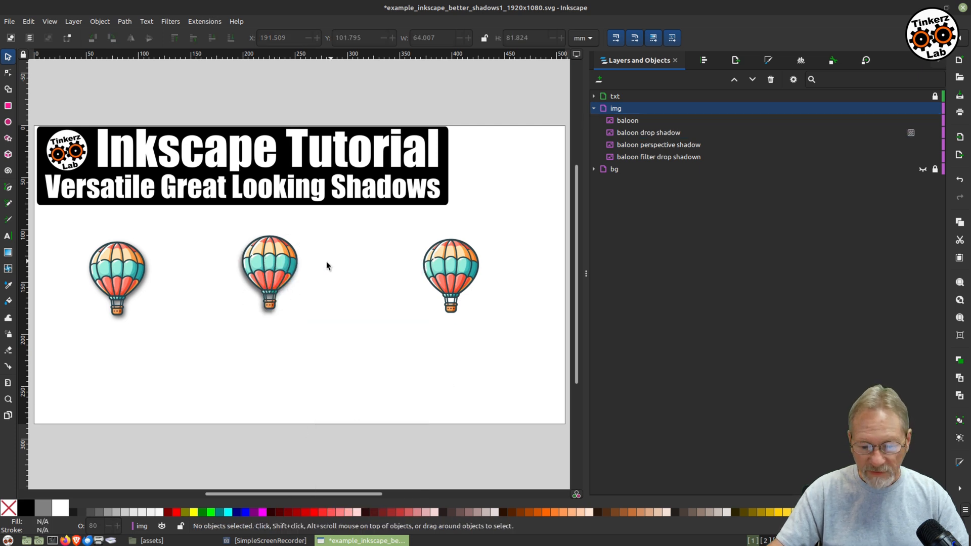
Pull the drop shadow away from the balloon and enlarge the shadow slightly.
{"action": "left_click_drag", "start_coordinate": [265, 266], "coordinate": [253, 311]}
{"action": "left_click_drag", "start_coordinate": [351, 306], "coordinate": [344, 282]}
{"action": "left_click_drag", "start_coordinate": [253, 311], "coordinate": [226, 294]}
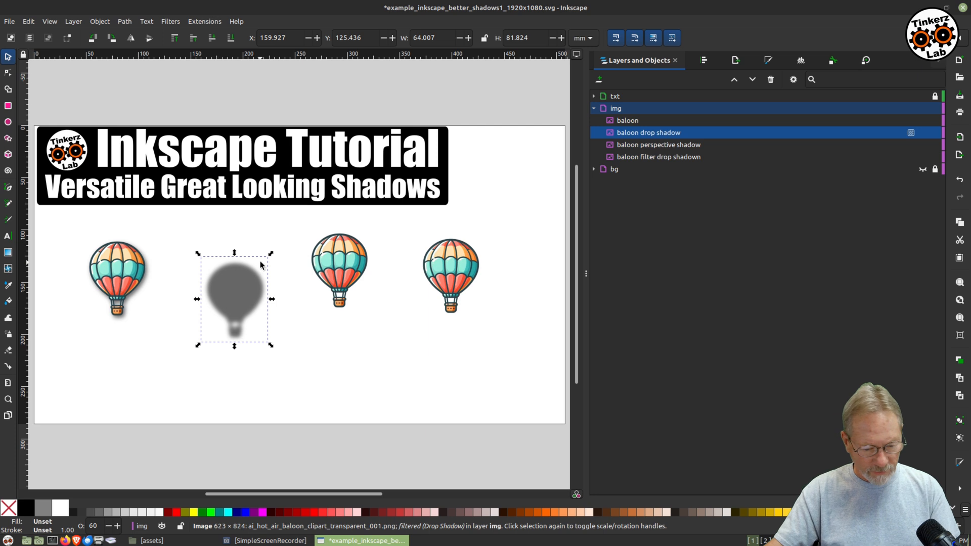
{"action": "left_click_drag", "start_coordinate": [271, 254], "coordinate": [273, 249]}
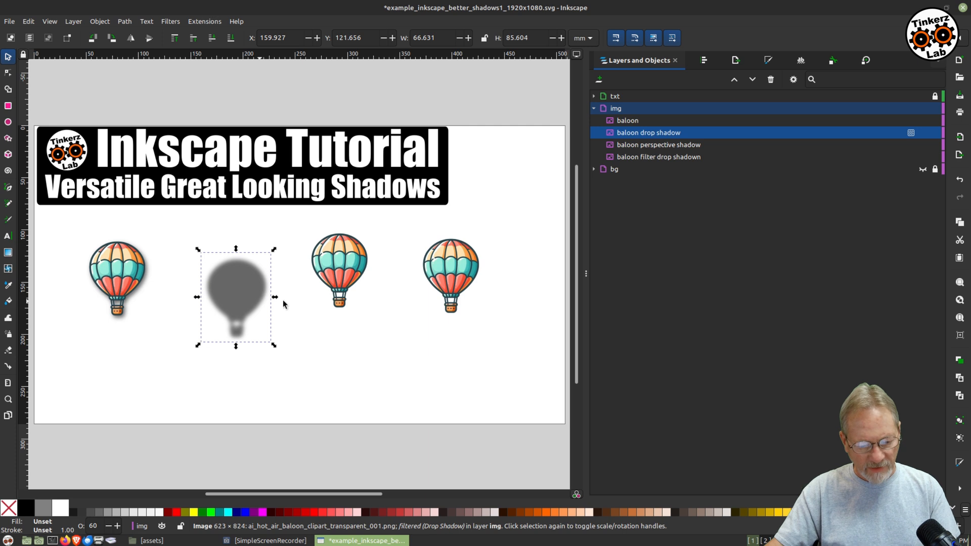
Center the balloon and its drop shadow on each other both horizontally and vertically, relative to the last selected object.
{"action": "left_click", "coordinate": [348, 262], "text": "shift"}
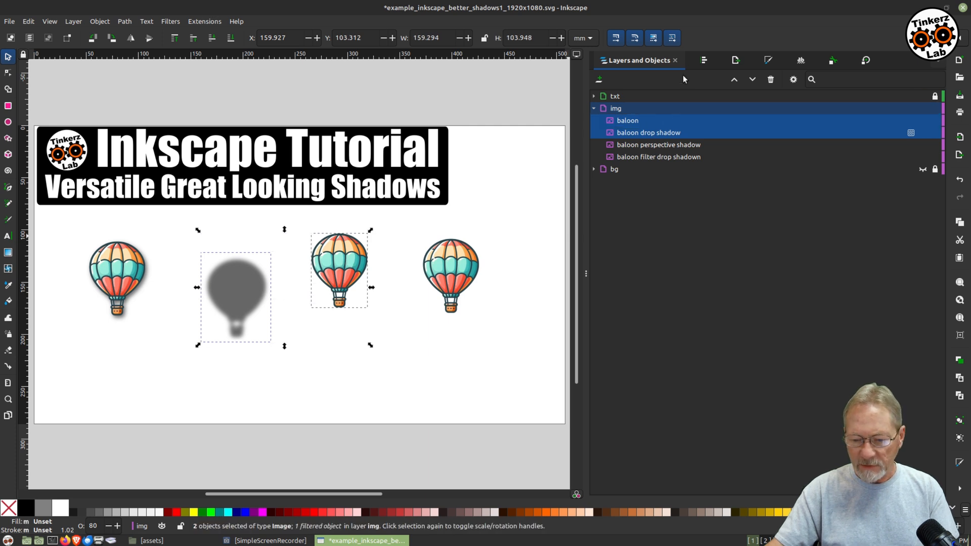
{"action": "left_click", "coordinate": [703, 62]}
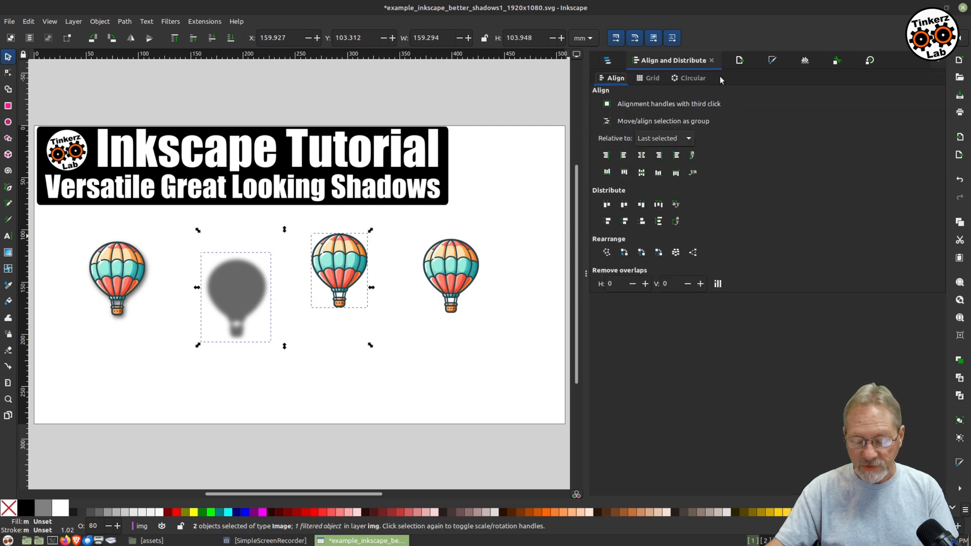
{"action": "left_click", "coordinate": [640, 157]}
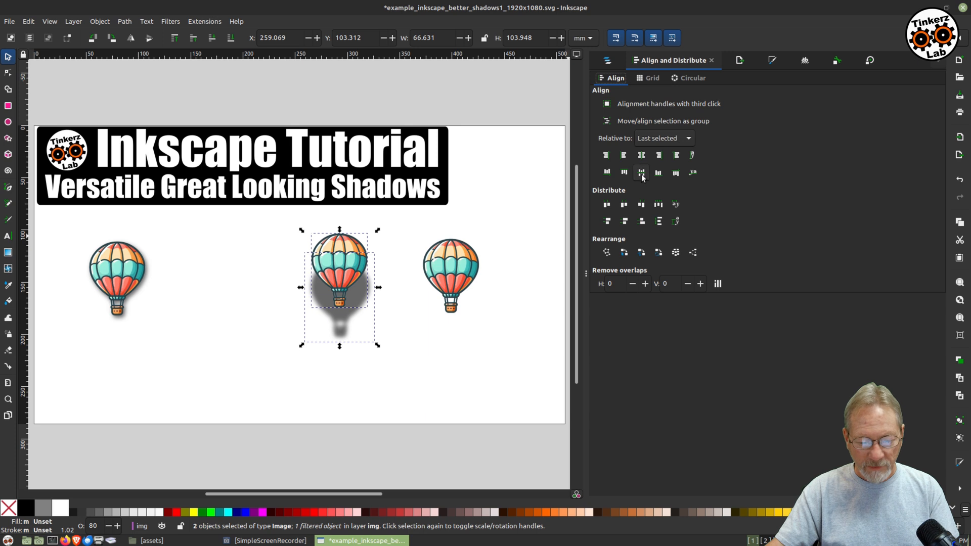
{"action": "left_click", "coordinate": [641, 173]}
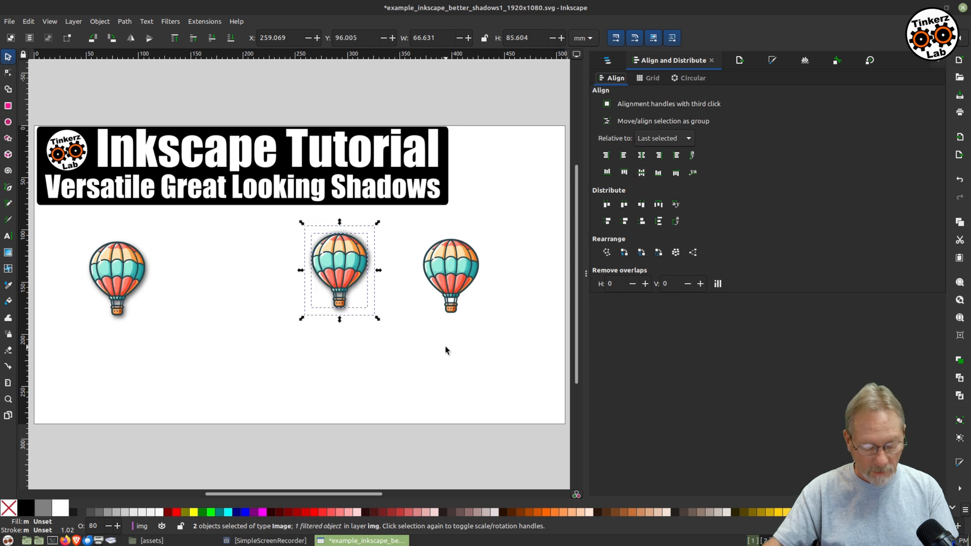
{"action": "left_click", "coordinate": [445, 348]}
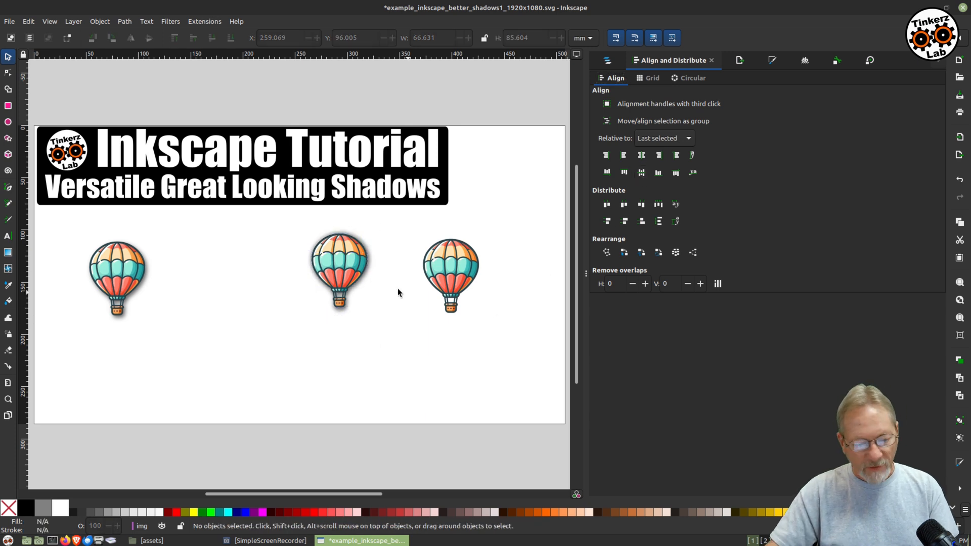
Move the grouped balloon with drop shadow left into place beside the first balloon.
{"action": "left_click_drag", "start_coordinate": [352, 270], "coordinate": [297, 284]}
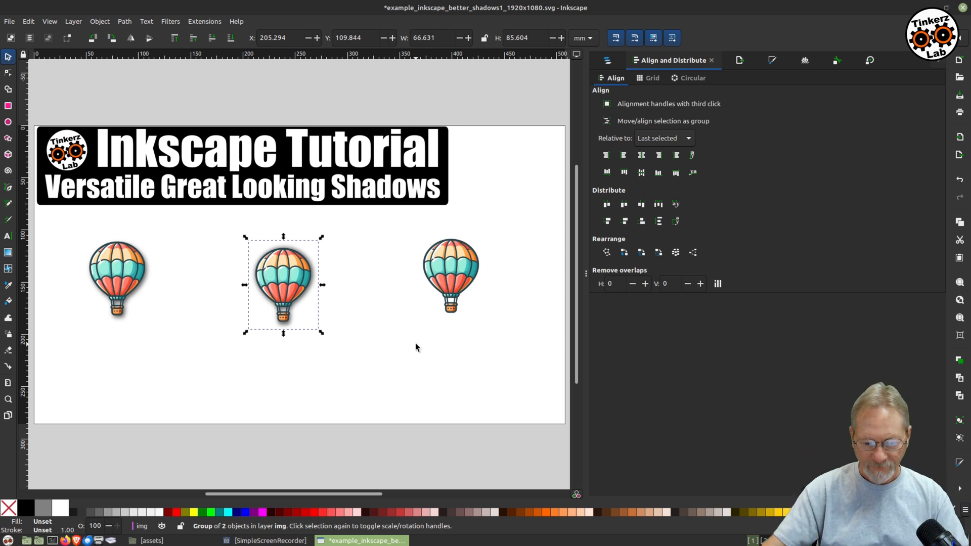
{"action": "left_click", "coordinate": [607, 60]}
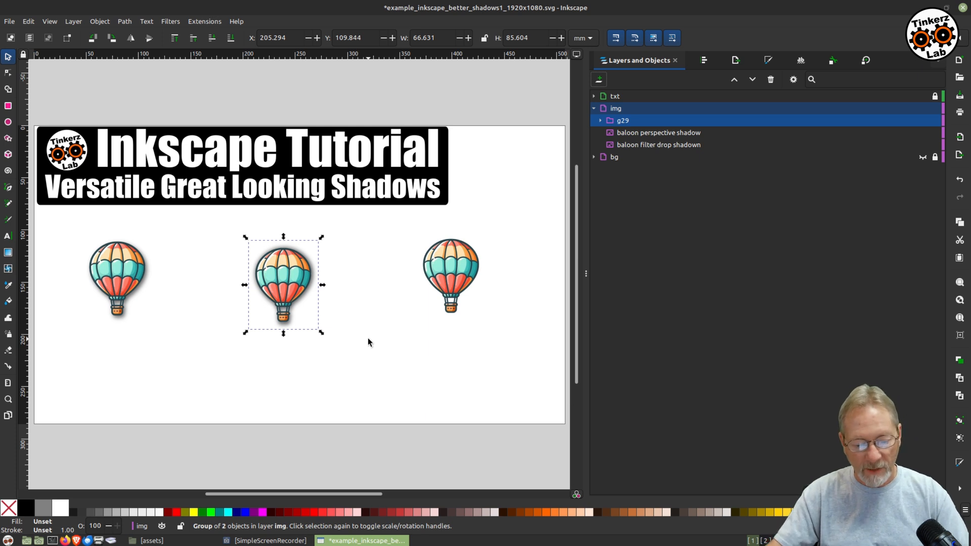
{"action": "left_click_drag", "start_coordinate": [281, 274], "coordinate": [251, 270]}
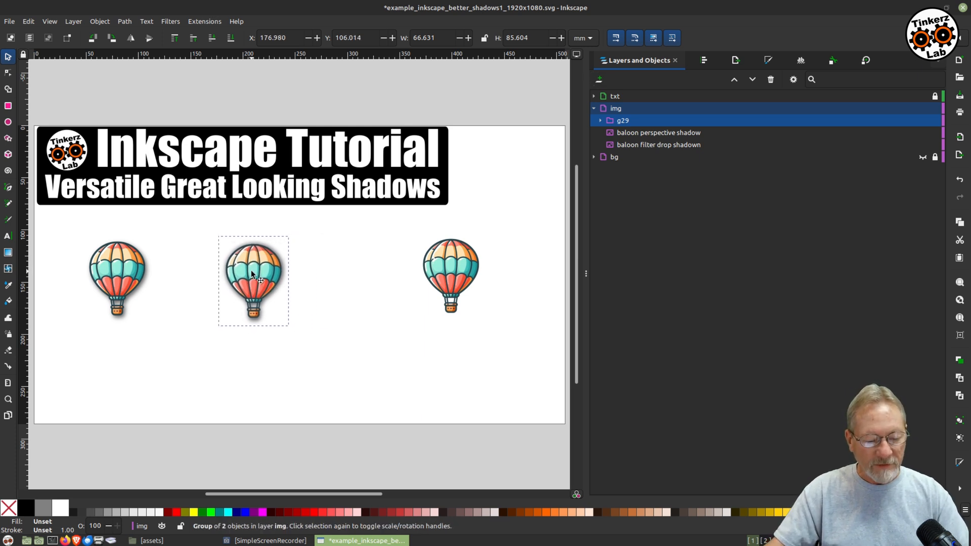
Move the perspective-shadow balloon left and lock the grouped second balloon.
{"action": "left_click_drag", "start_coordinate": [440, 262], "coordinate": [368, 270]}
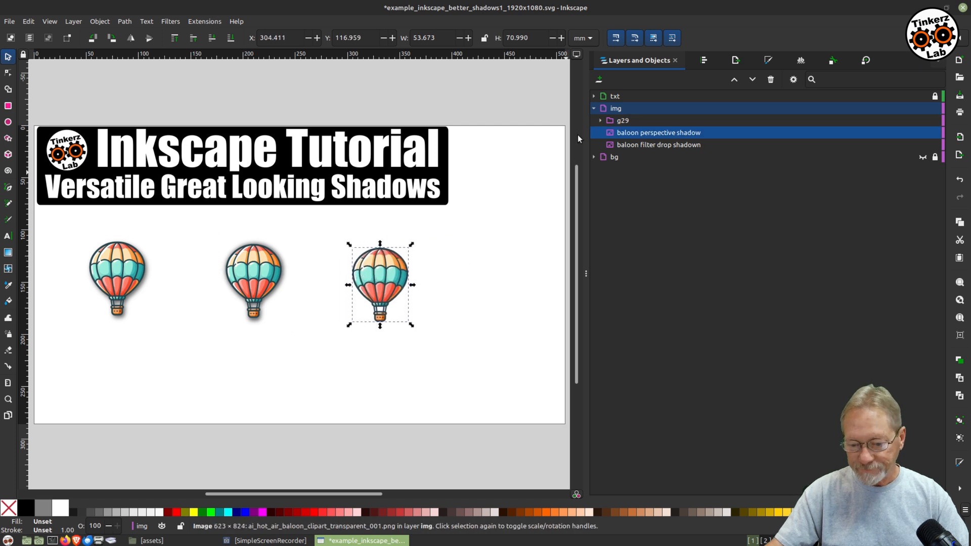
{"action": "left_click", "coordinate": [704, 60]}
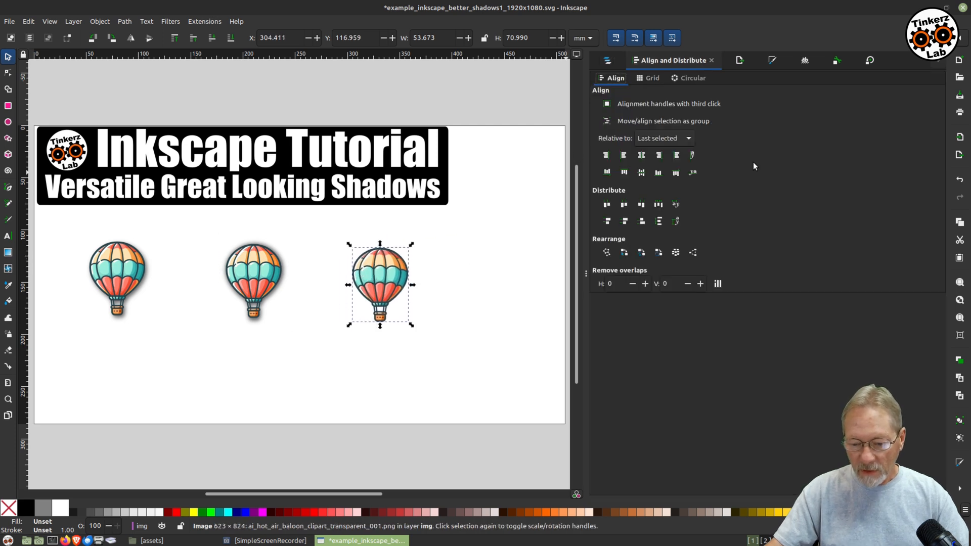
{"action": "left_click", "coordinate": [607, 60]}
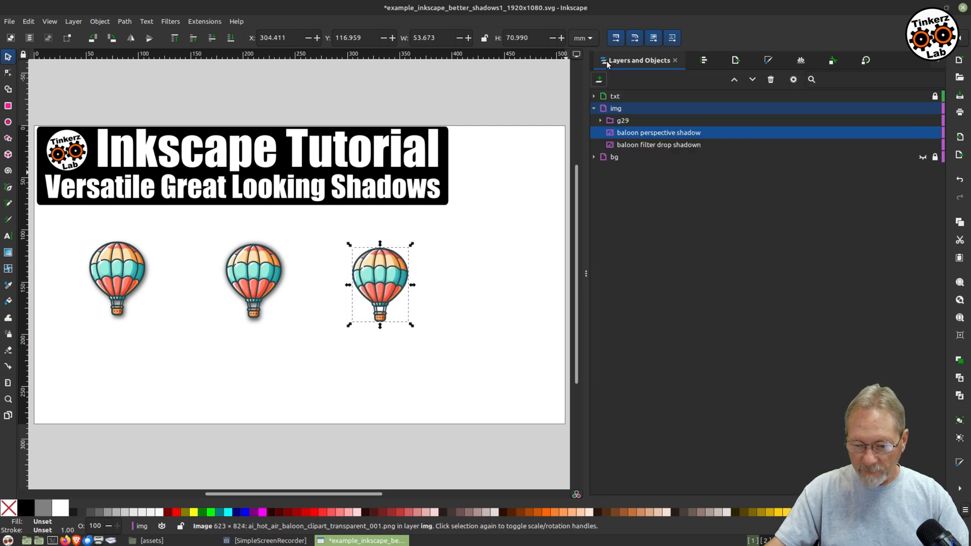
{"action": "left_click", "coordinate": [639, 133]}
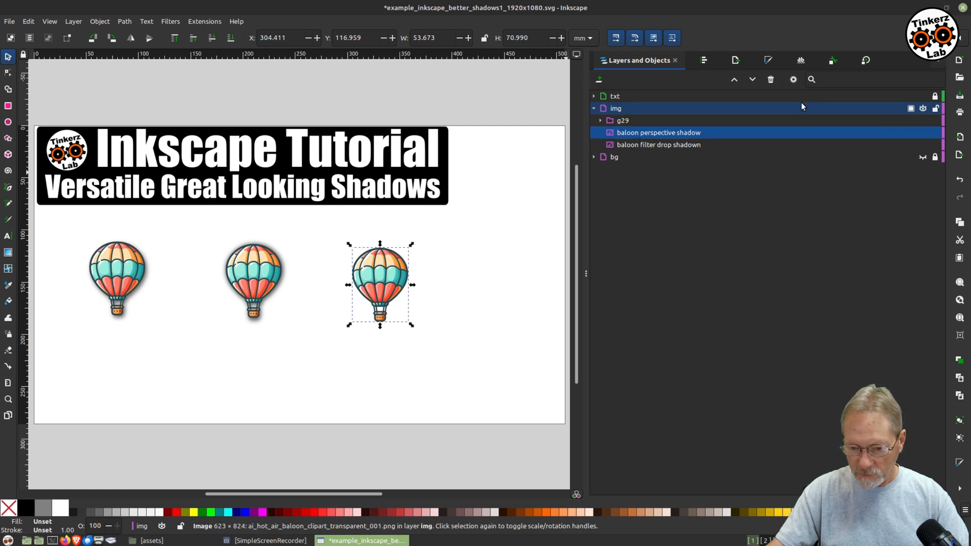
{"action": "left_click", "coordinate": [935, 121]}
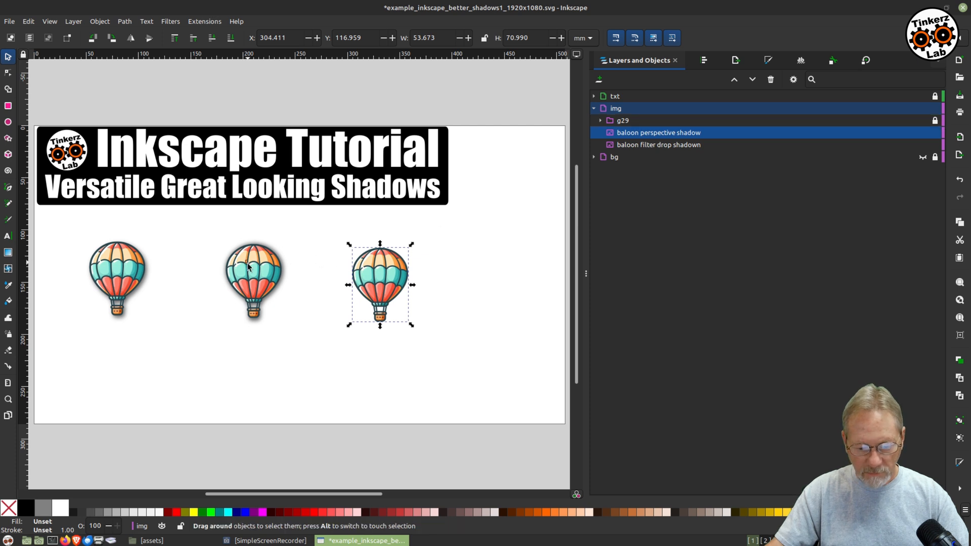
Turn the third balloon into a black silhouette with a Drop Shadow filter, blur 0.0, shadow type Shadow only.
{"action": "left_click", "coordinate": [490, 258]}
{"action": "left_click_drag", "start_coordinate": [378, 271], "coordinate": [356, 262]}
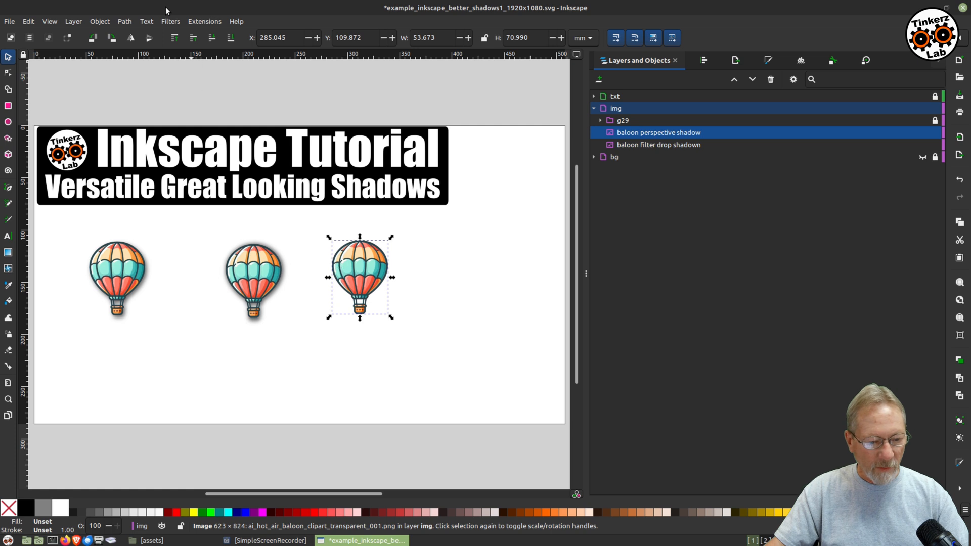
{"action": "left_click", "coordinate": [169, 21]}
{"action": "mouse_move", "coordinate": [217, 227]}
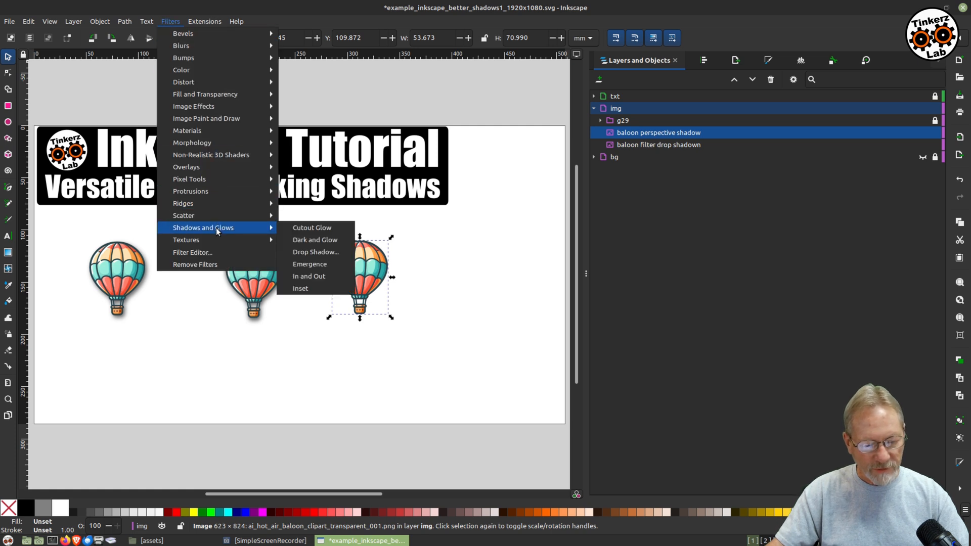
{"action": "left_click", "coordinate": [297, 251]}
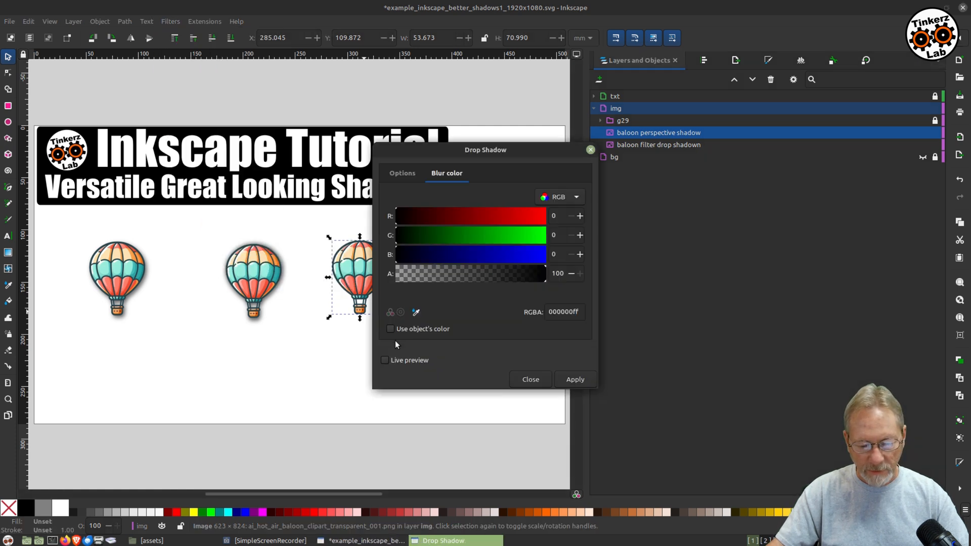
{"action": "left_click", "coordinate": [387, 360]}
{"action": "left_click_drag", "start_coordinate": [499, 141], "coordinate": [703, 126]}
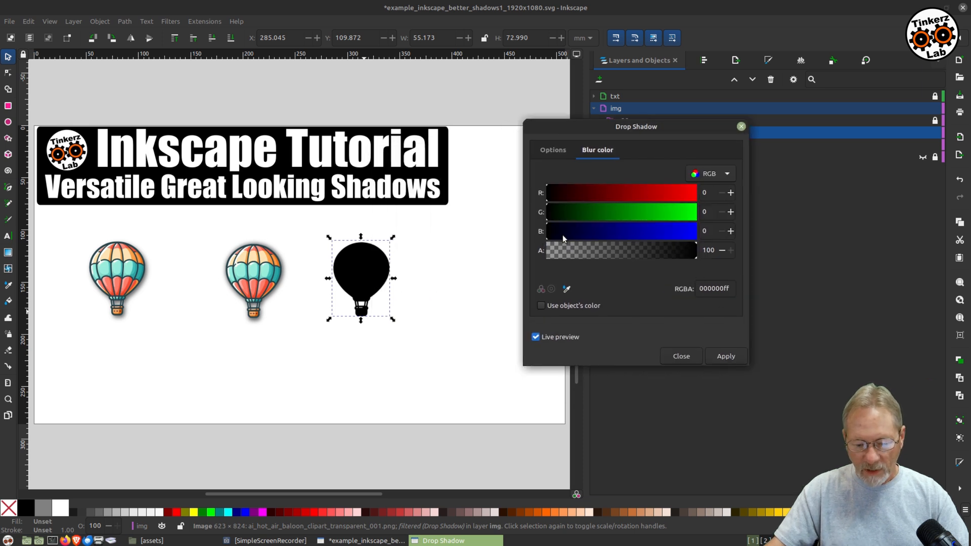
{"action": "left_click", "coordinate": [554, 151]}
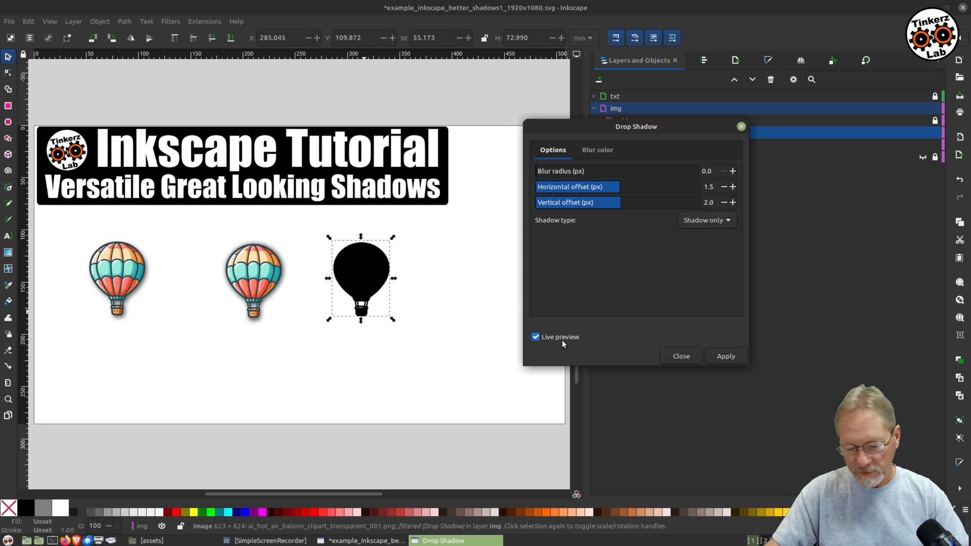
{"action": "left_click", "coordinate": [687, 356]}
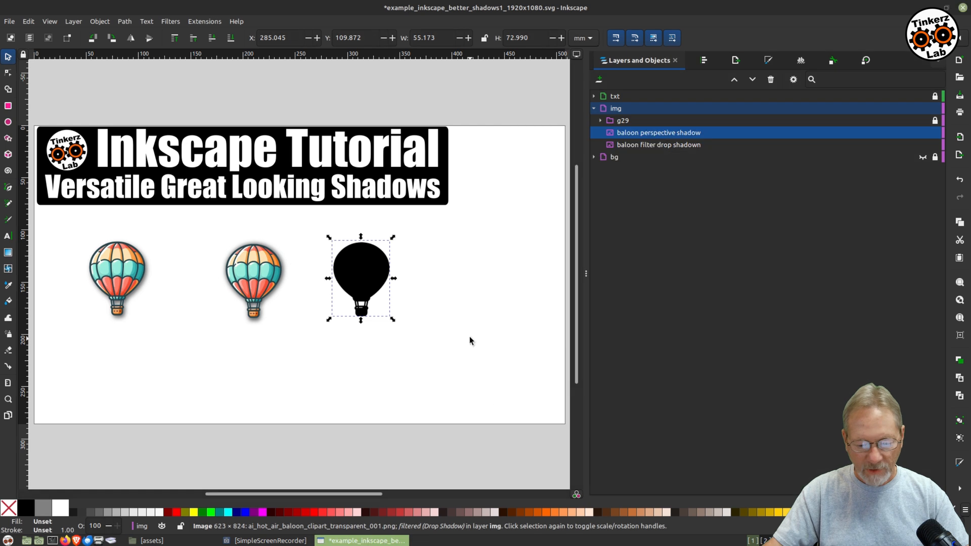
Flip the silhouette vertically and place it beneath the second balloon.
{"action": "left_click_drag", "start_coordinate": [368, 273], "coordinate": [326, 278]}
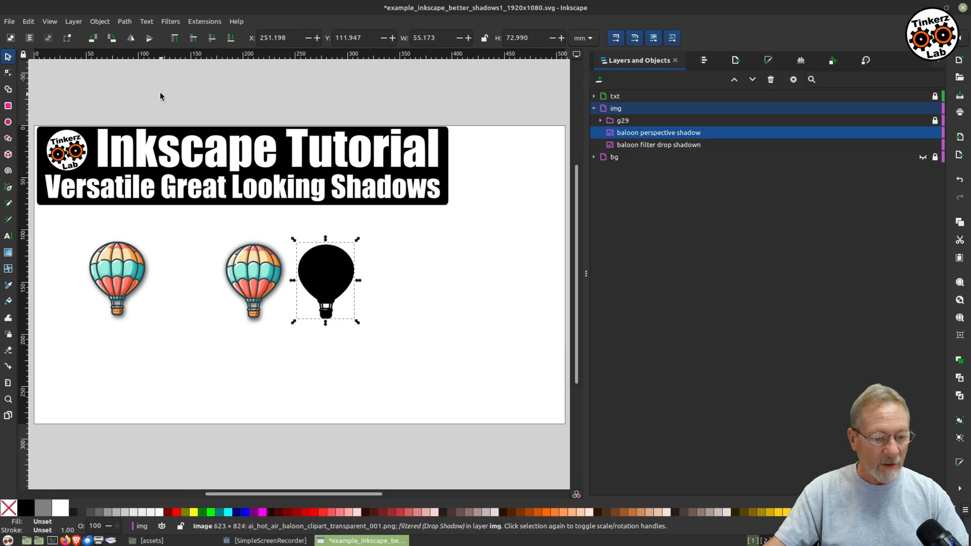
{"action": "left_click", "coordinate": [149, 38]}
{"action": "left_click_drag", "start_coordinate": [327, 312], "coordinate": [257, 394]}
{"action": "left_click", "coordinate": [257, 394]}
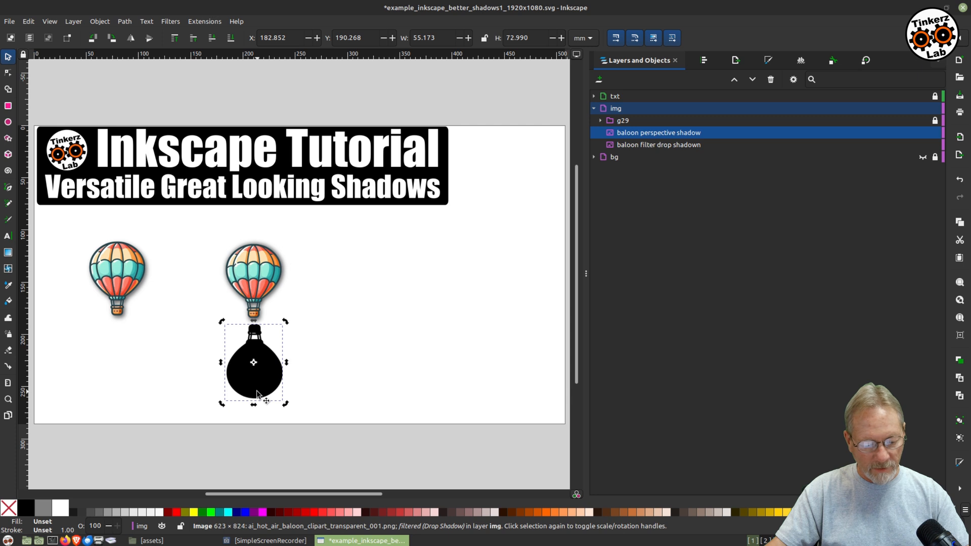
Skew and squash the silhouette into a flattened perspective shadow about 174 by 61 mm below the balloons.
{"action": "left_click_drag", "start_coordinate": [254, 407], "coordinate": [217, 403]}
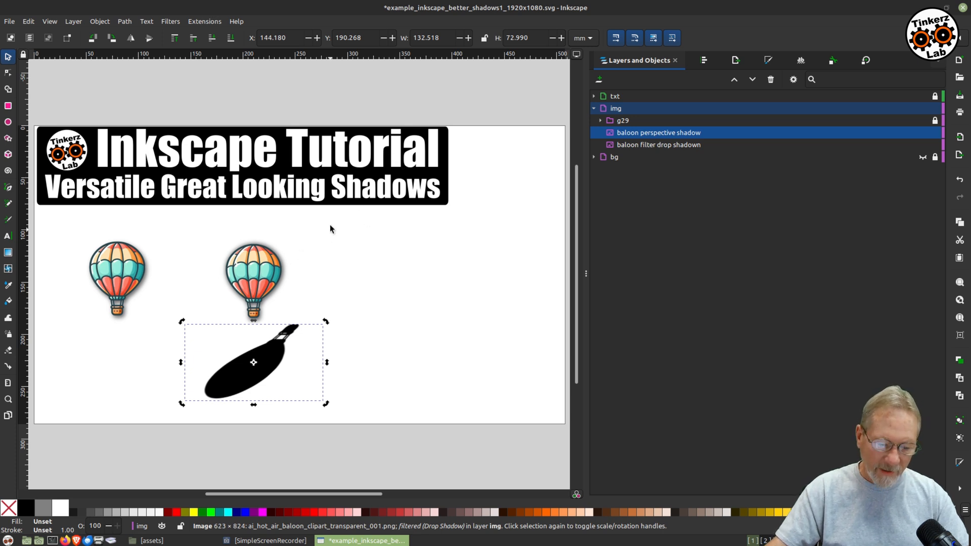
{"action": "left_click_drag", "start_coordinate": [256, 380], "coordinate": [216, 379]}
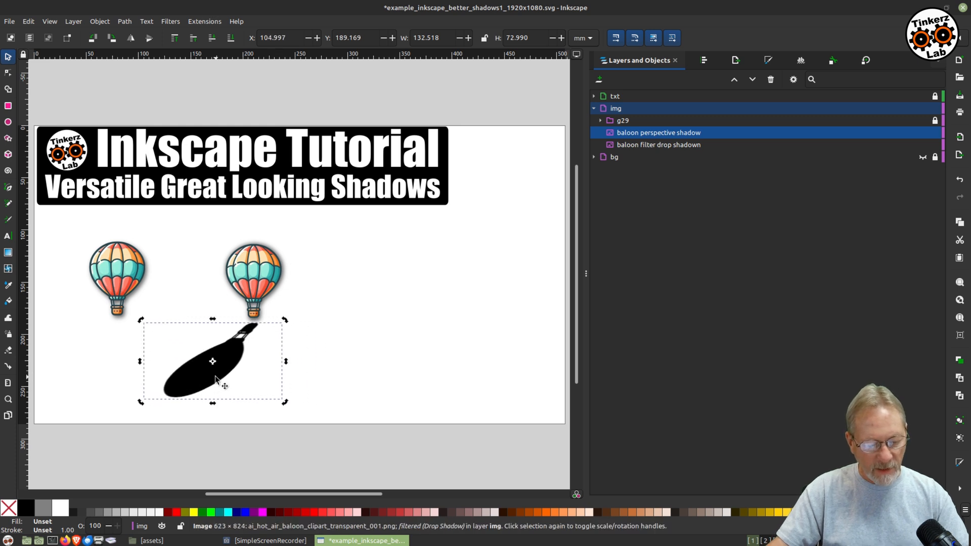
{"action": "left_click_drag", "start_coordinate": [140, 361], "coordinate": [111, 358]}
{"action": "left_click", "coordinate": [145, 393]}
{"action": "left_click_drag", "start_coordinate": [286, 323], "coordinate": [296, 346]}
{"action": "left_click_drag", "start_coordinate": [213, 364], "coordinate": [212, 358]}
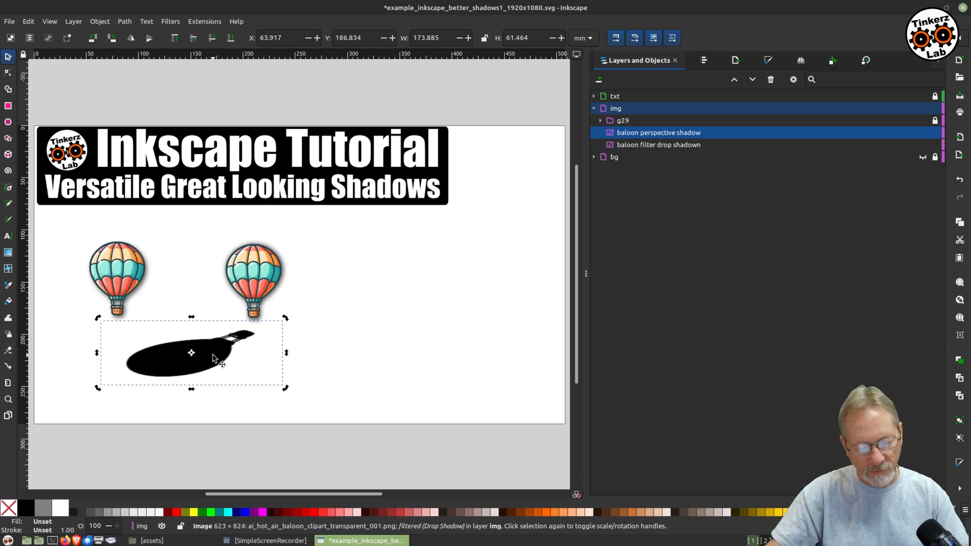
{"action": "left_click_drag", "start_coordinate": [207, 358], "coordinate": [203, 360]}
{"action": "left_click_drag", "start_coordinate": [202, 359], "coordinate": [204, 360]}
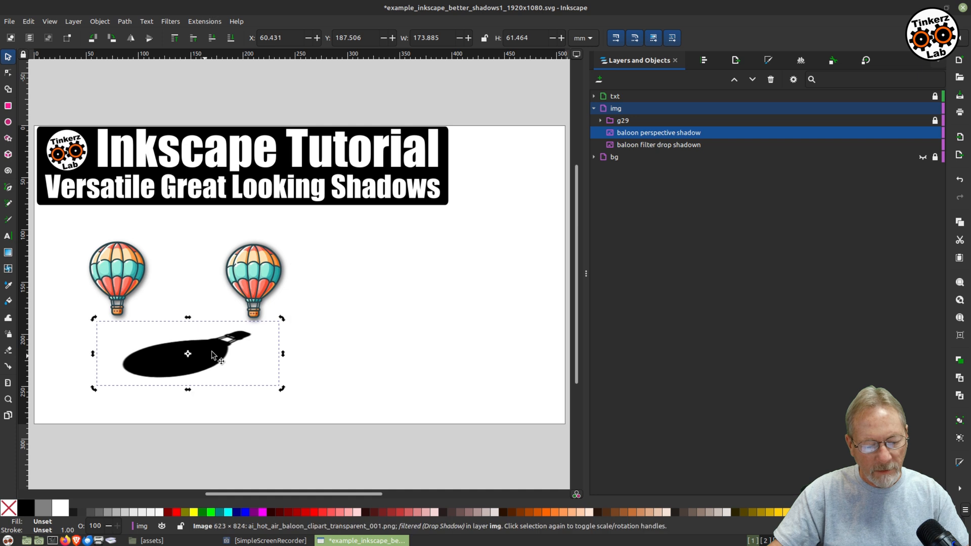
Set the perspective shadow's opacity to 60%.
{"action": "left_click", "coordinate": [487, 288]}
{"action": "left_click", "coordinate": [211, 362]}
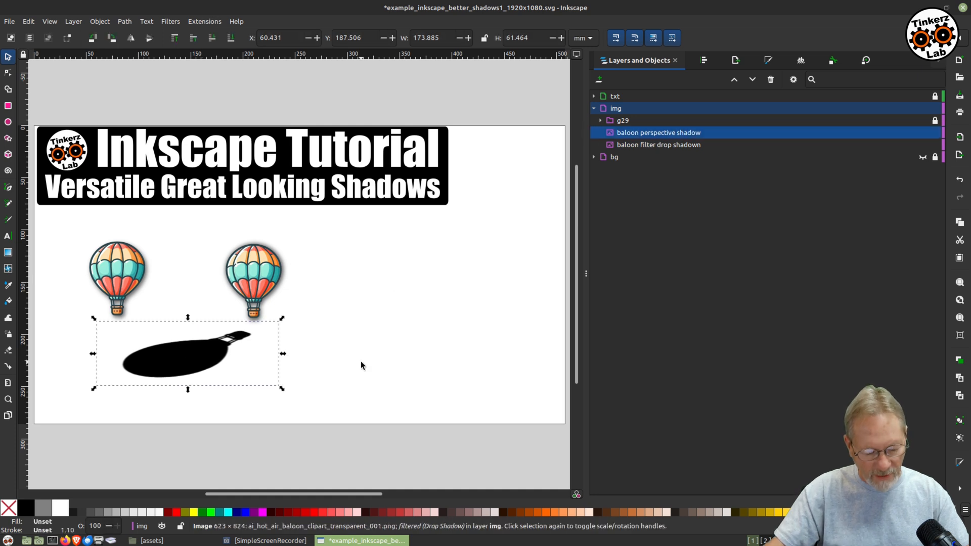
{"action": "left_click", "coordinate": [101, 525]}
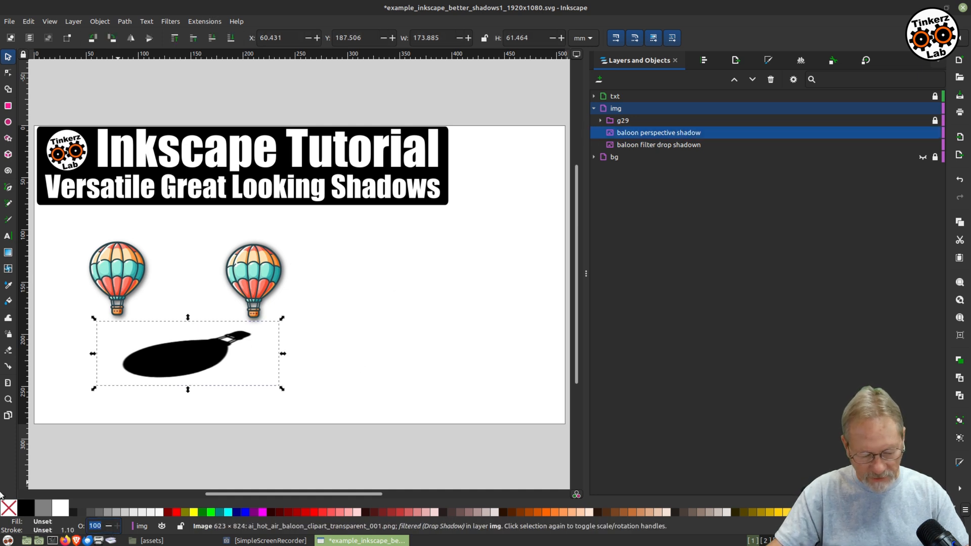
{"action": "type", "text": "60"}
{"action": "key", "text": "Return"}
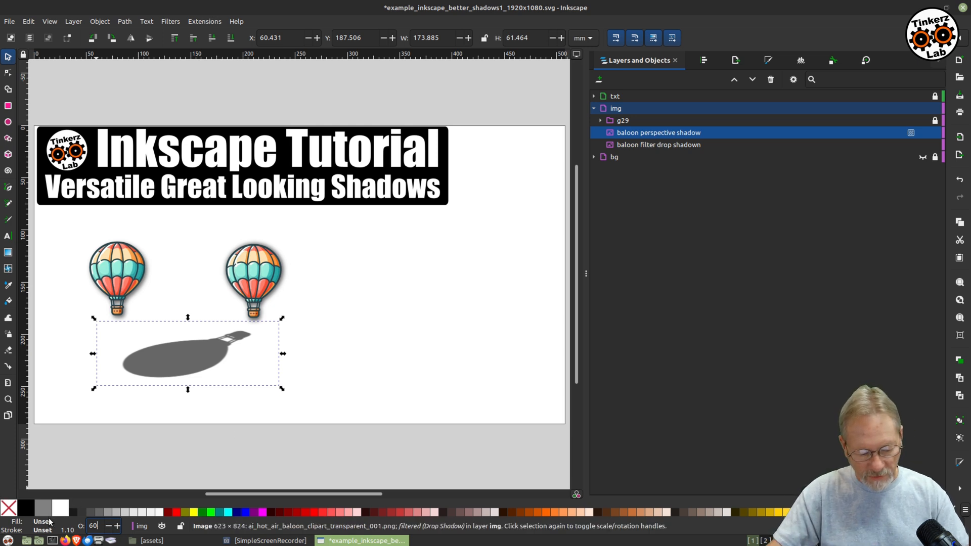
Add blur to the perspective shadow in Fill and Stroke to soften its edges.
{"action": "key", "text": "ctrl+shift+f"}
{"action": "left_click_drag", "start_coordinate": [604, 470], "coordinate": [649, 470]}
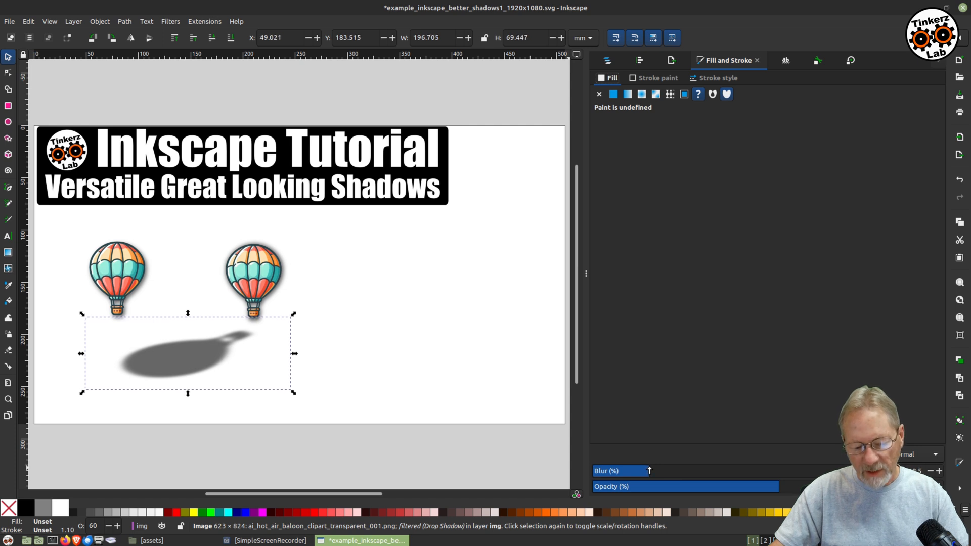
{"action": "left_click", "coordinate": [554, 383]}
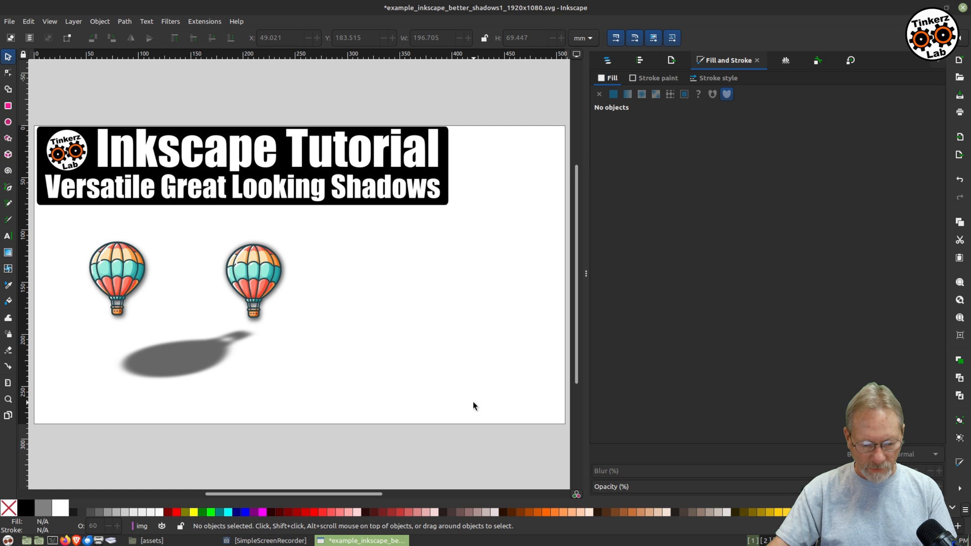
{"action": "left_click", "coordinate": [164, 359]}
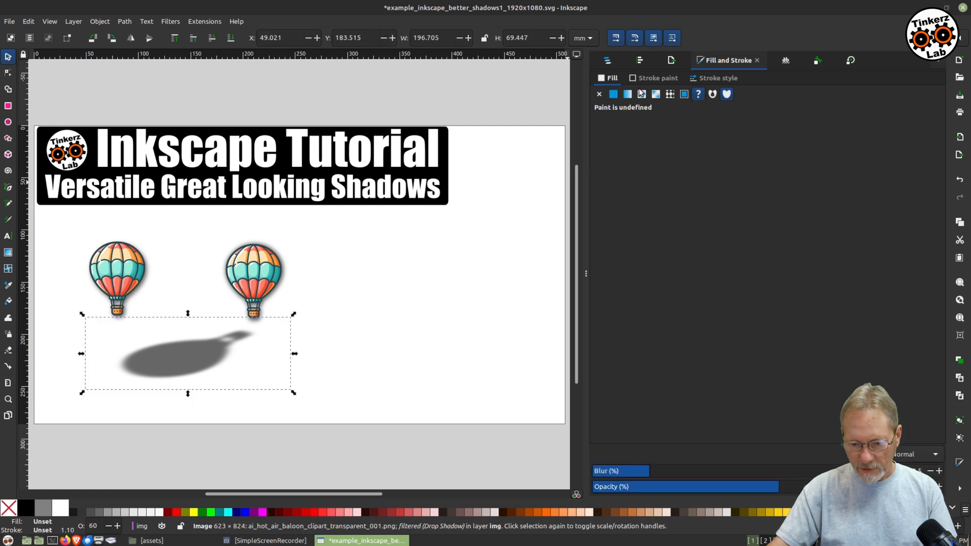
Select the perspective shadow together with the second balloon and group them.
{"action": "left_click", "coordinate": [610, 60]}
{"action": "left_click", "coordinate": [614, 60]}
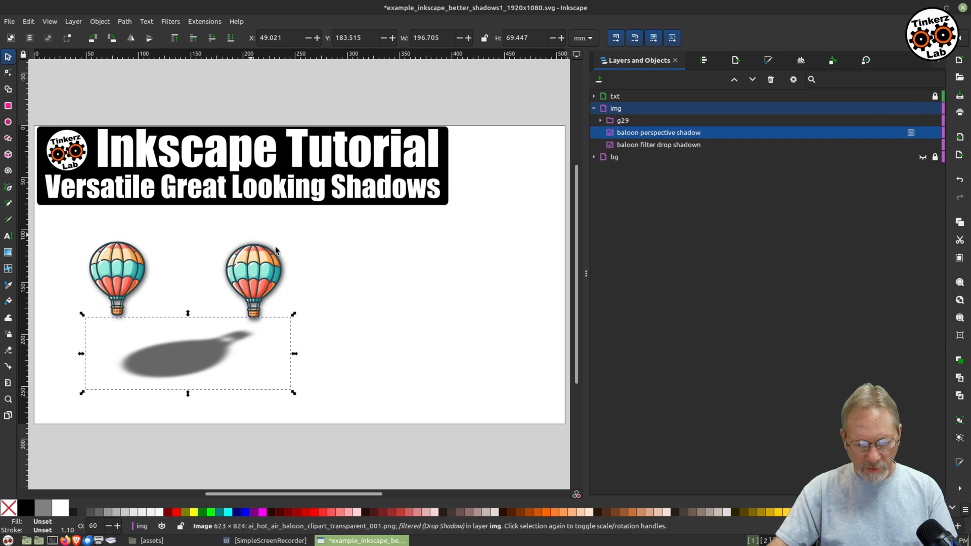
{"action": "left_click", "coordinate": [250, 288], "text": "shift"}
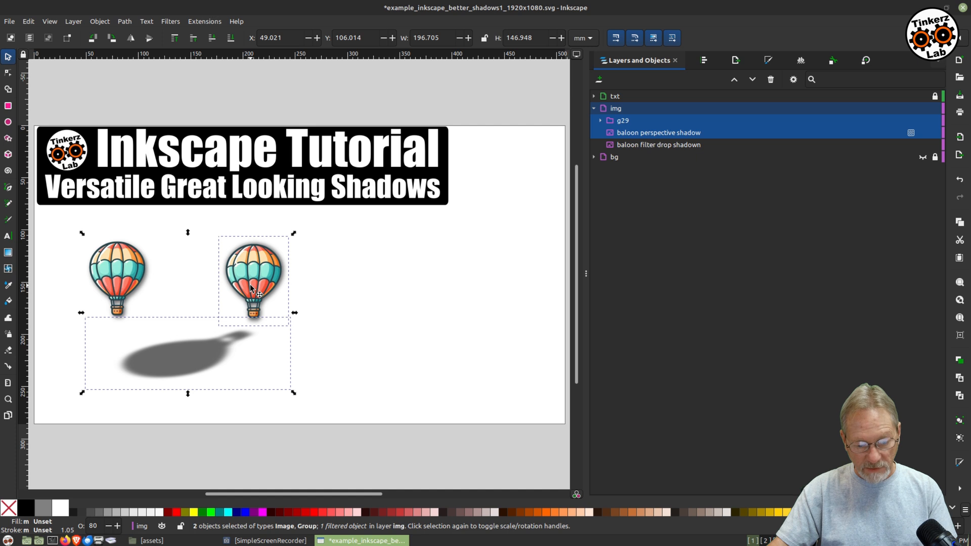
{"action": "key", "text": "ctrl+g"}
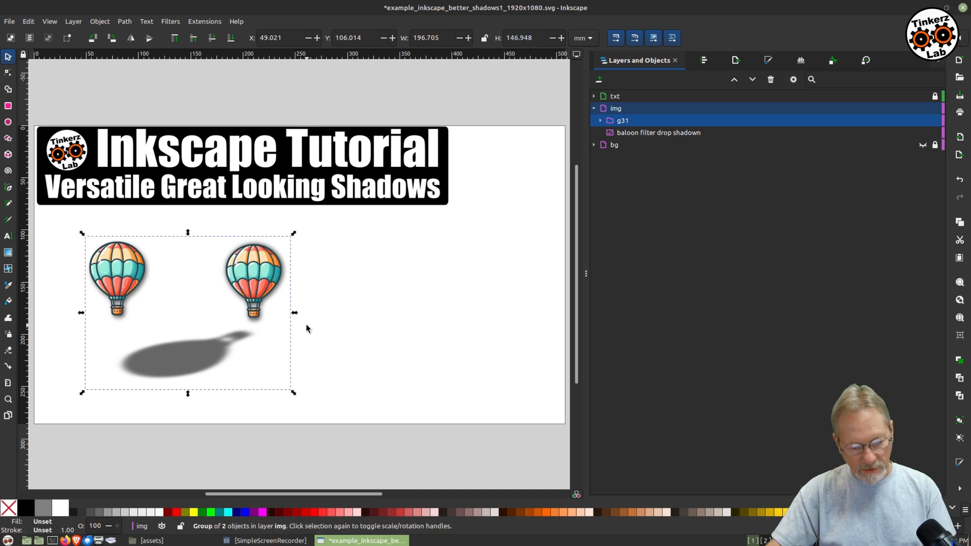
Move the balloon-and-shadow group to the right on the page.
{"action": "left_click_drag", "start_coordinate": [262, 281], "coordinate": [361, 282]}
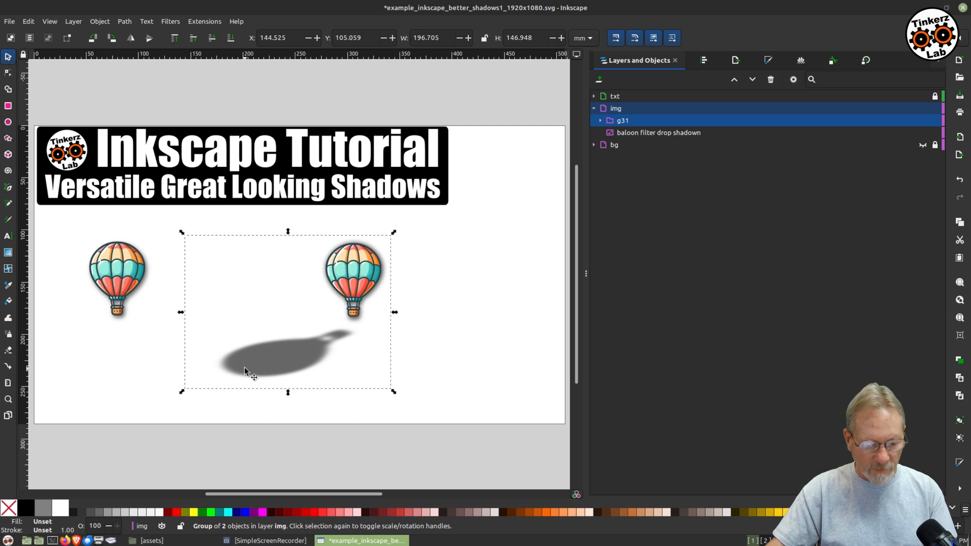
{"action": "left_click", "coordinate": [460, 322]}
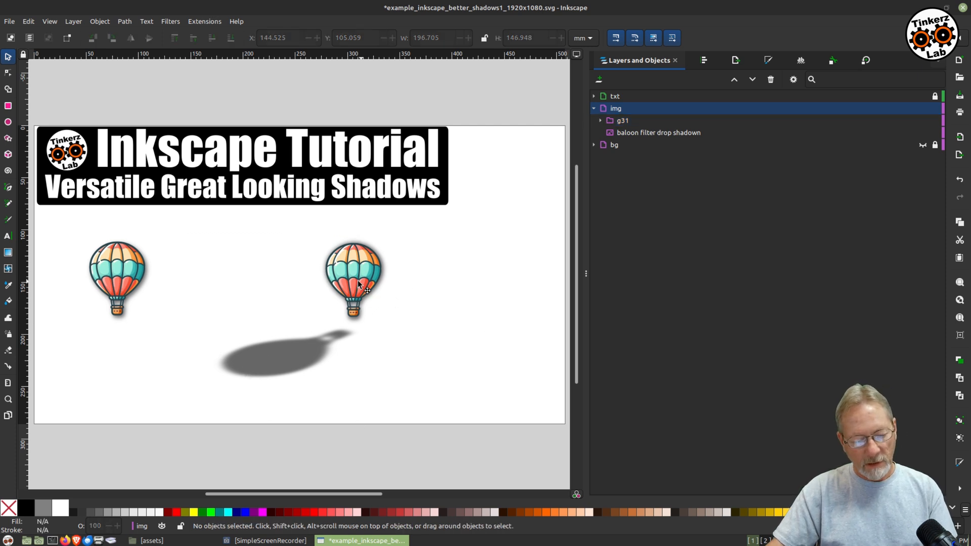
{"action": "left_click_drag", "start_coordinate": [357, 283], "coordinate": [342, 277]}
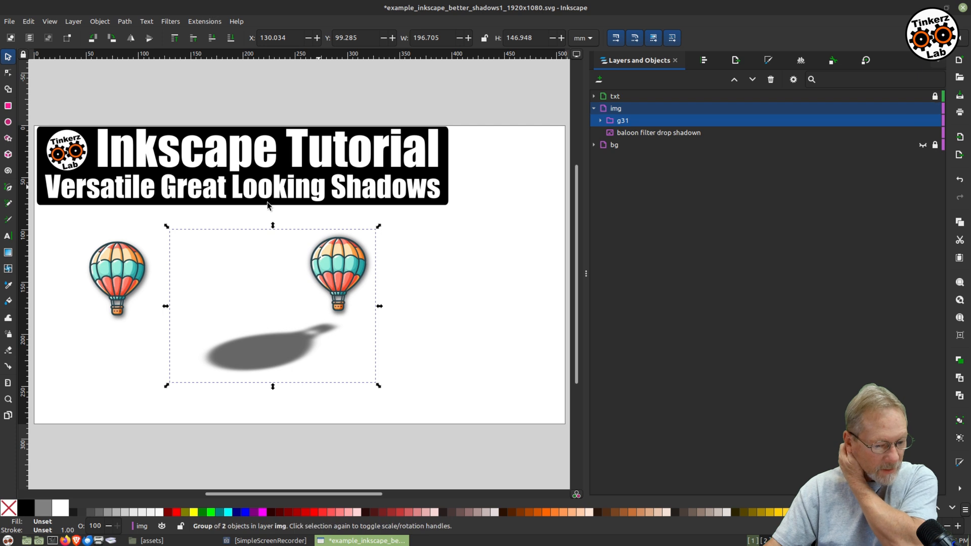
Hide the balloon with the filter drop shadow.
{"action": "left_click", "coordinate": [115, 276]}
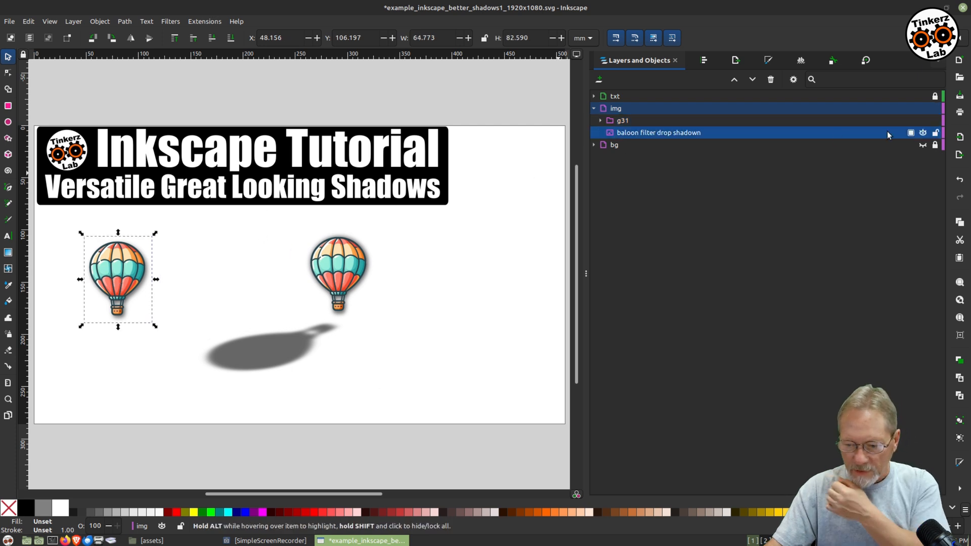
{"action": "left_click", "coordinate": [923, 133]}
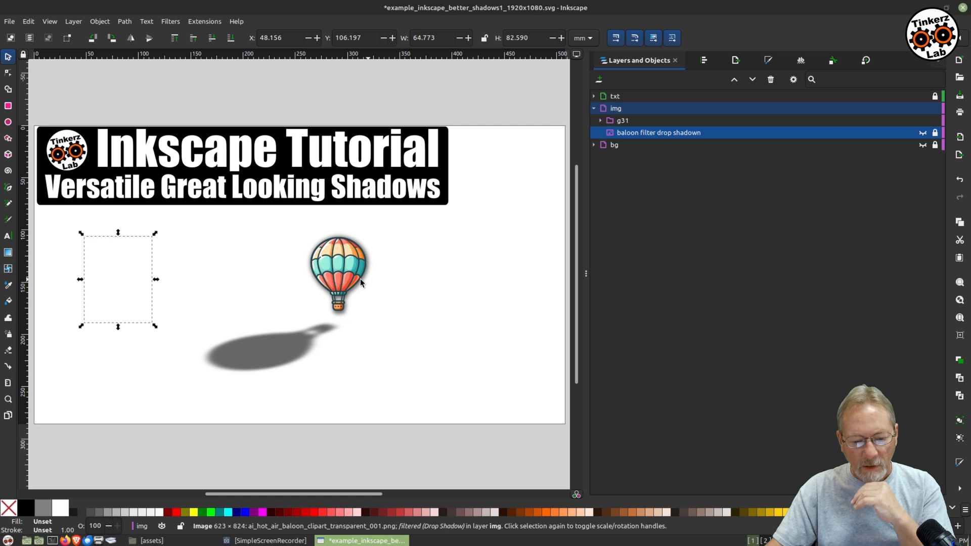
Show the background layer and move the balloon group over the pumpkin scene's upper left.
{"action": "left_click_drag", "start_coordinate": [351, 271], "coordinate": [338, 270]}
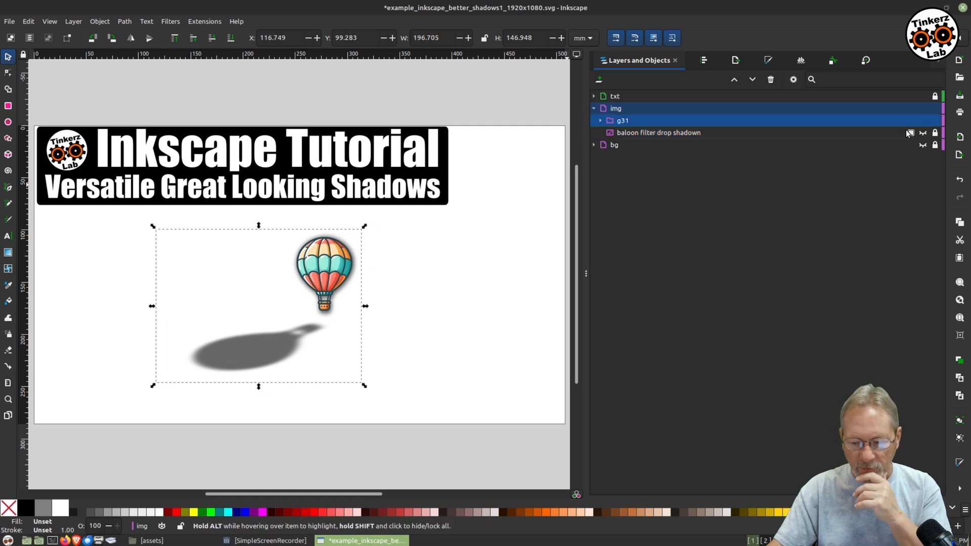
{"action": "left_click", "coordinate": [923, 145]}
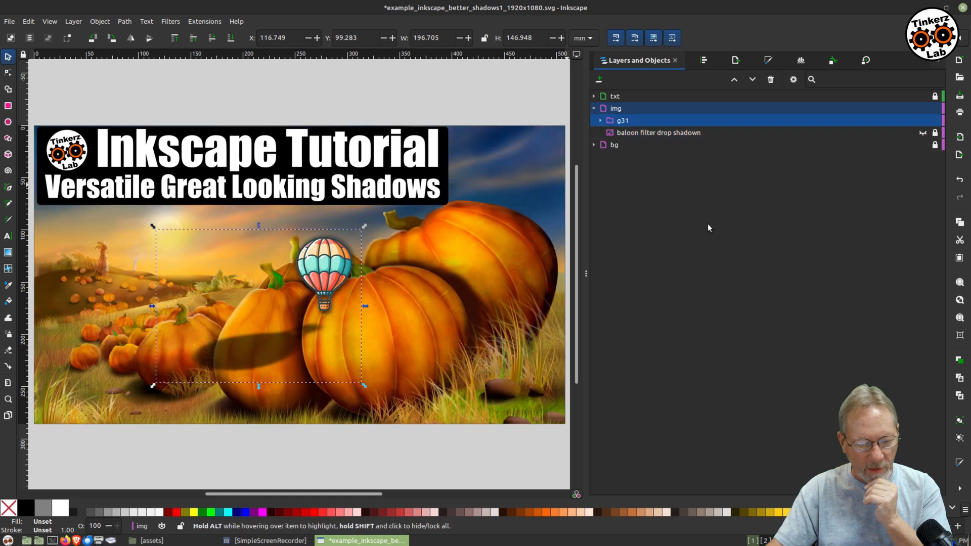
{"action": "left_click_drag", "start_coordinate": [319, 268], "coordinate": [165, 239]}
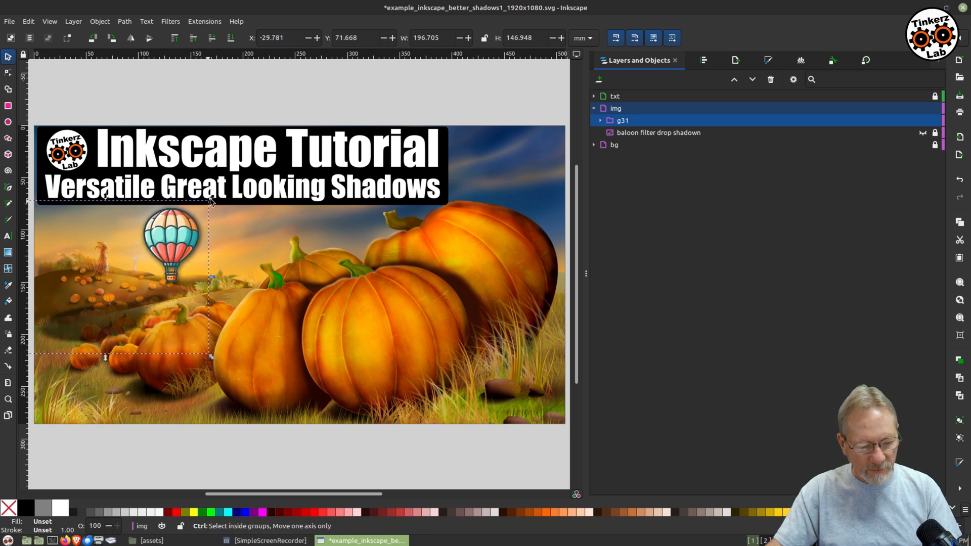
Scale the balloon group down to about 123 by 92 mm.
{"action": "left_click_drag", "start_coordinate": [211, 200], "coordinate": [137, 254]}
{"action": "left_click", "coordinate": [190, 446]}
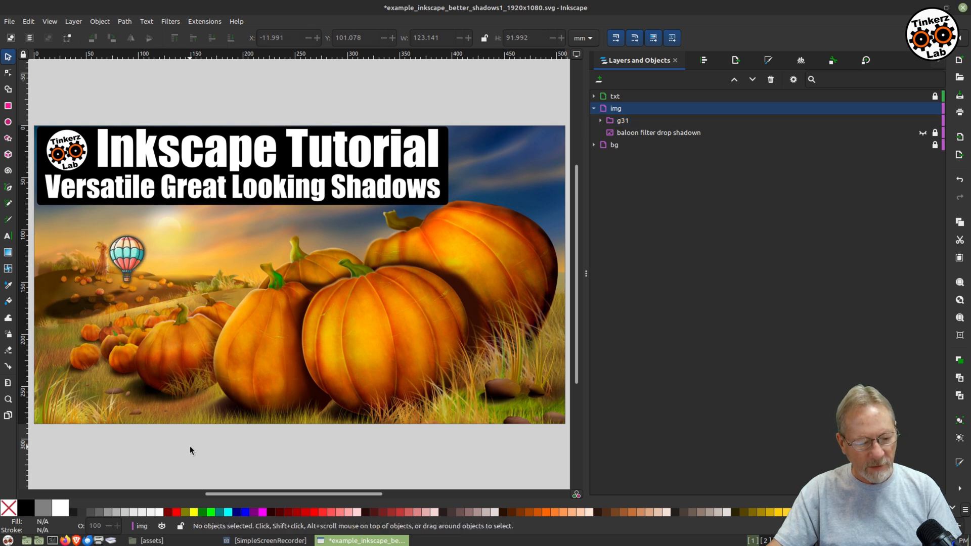